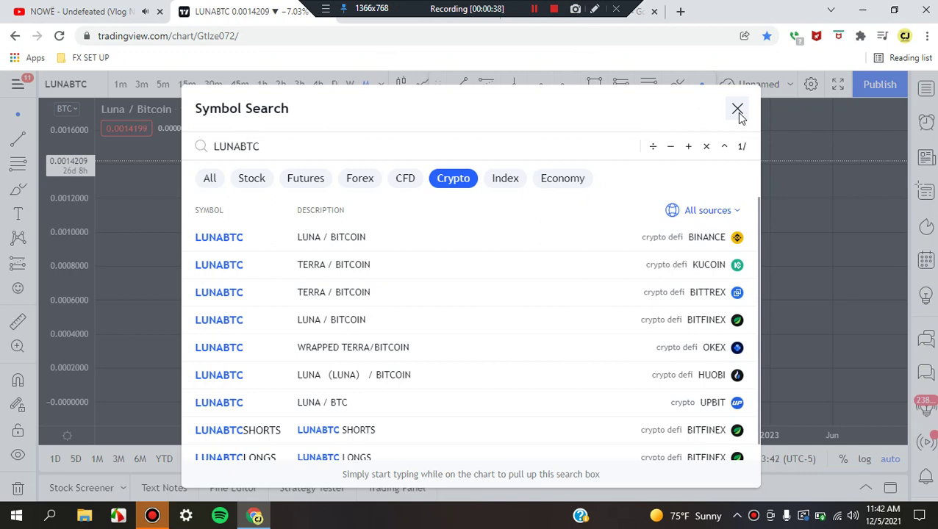
- Dismiss the LUNABTC symbol search results to reveal the monthly Binance chart
left_click(737, 110)
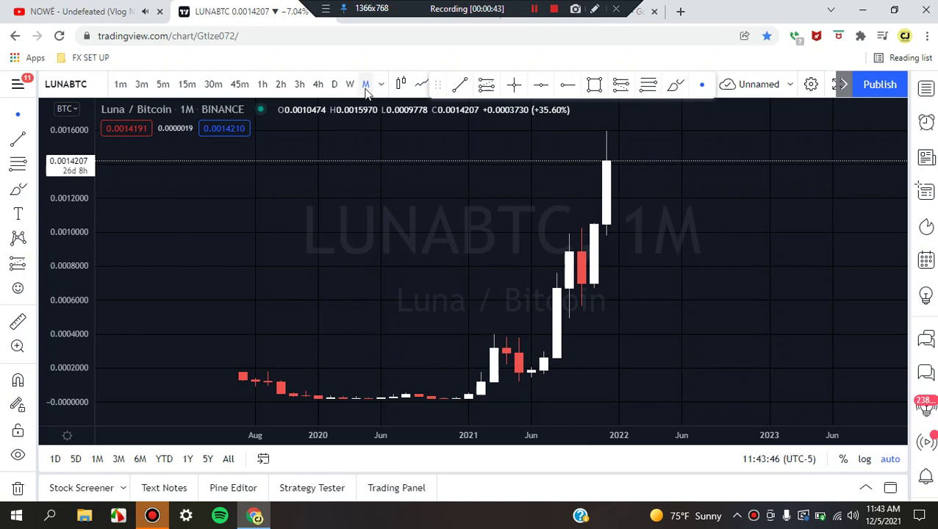
- With the Brush tool, sketch and delete two trial circles around the latest monthly candle
left_click(677, 83)
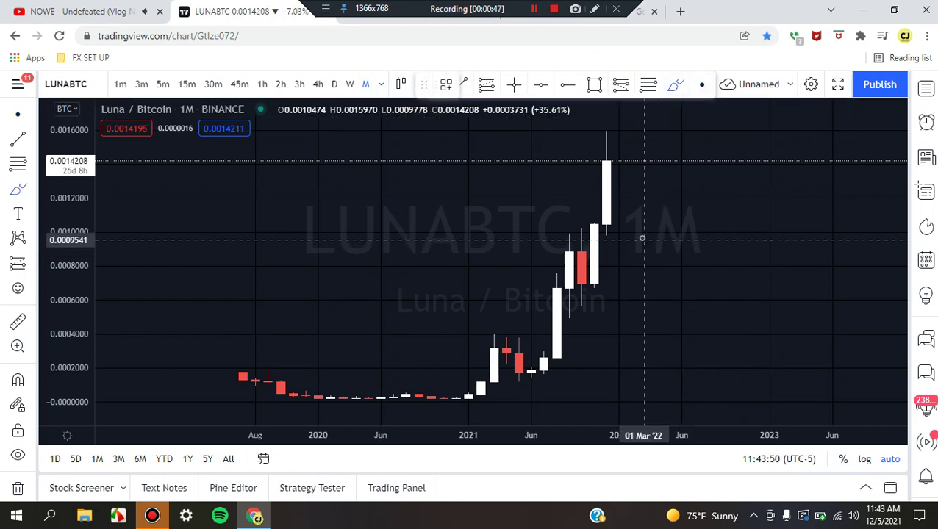
mouse_move(643, 236)
left_mouse_down()
mouse_move(603, 237)
mouse_move(570, 210)
mouse_move(571, 176)
mouse_move(607, 134)
mouse_move(668, 189)
mouse_move(640, 234)
left_mouse_up()
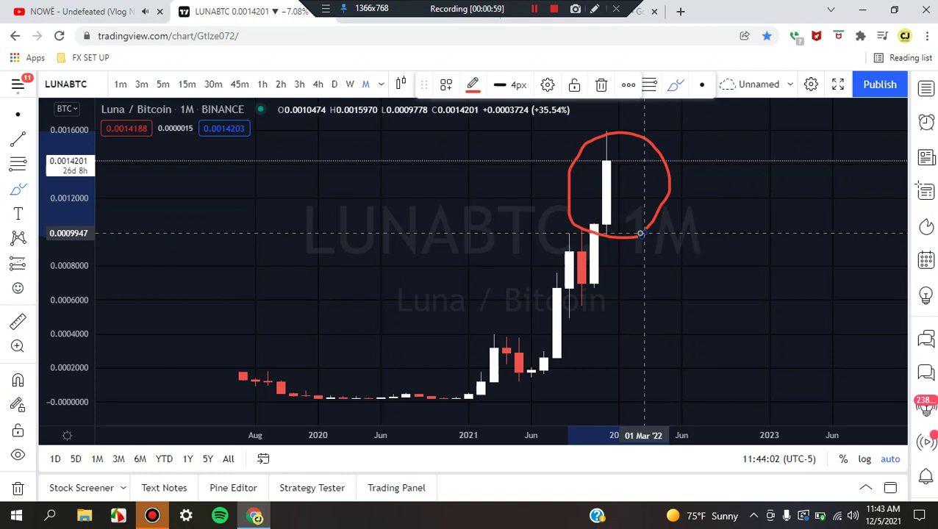
key("Delete")
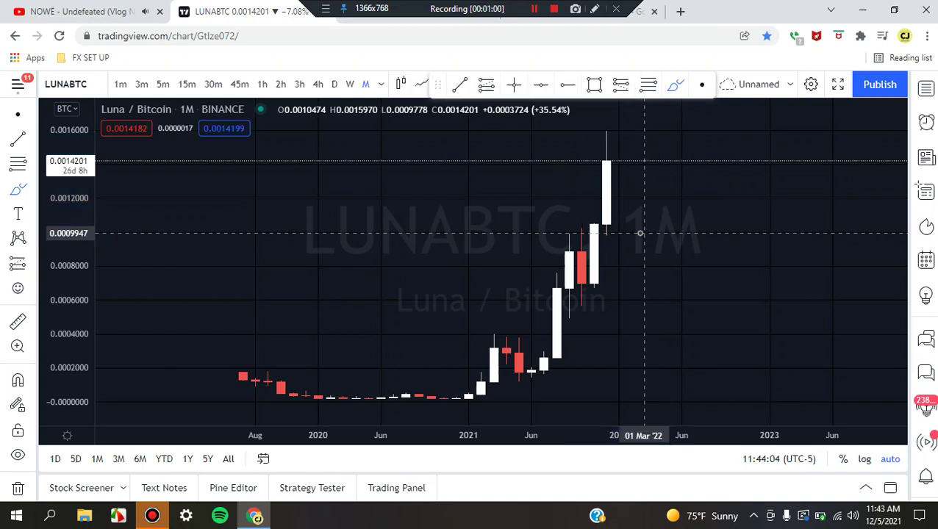
mouse_move(640, 233)
left_mouse_down()
mouse_move(588, 221)
mouse_move(571, 154)
mouse_move(677, 221)
mouse_move(655, 244)
left_mouse_up()
key("Delete")
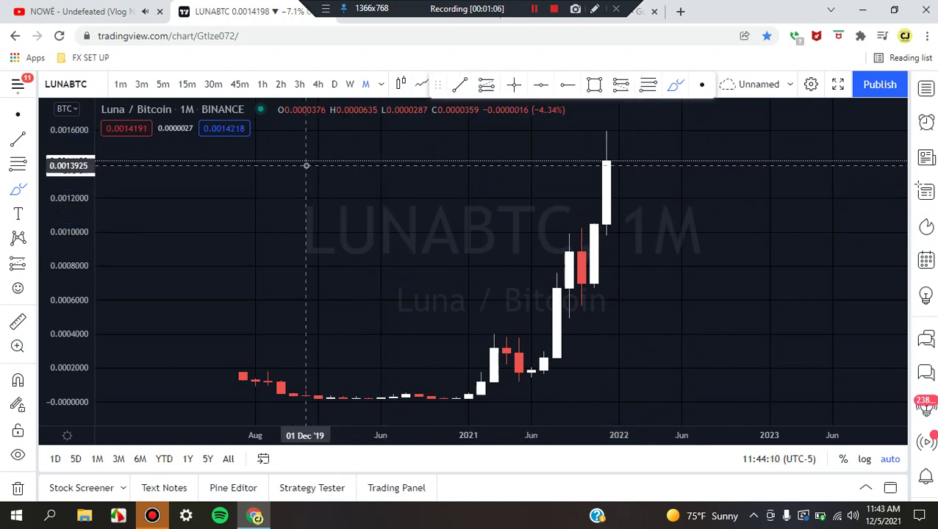
- Brush a red horizontal support line near 0.0007 BTC from mid-2020 into 2023
mouse_move(296, 161)
left_mouse_down()
mouse_move(488, 149)
mouse_move(726, 166)
left_mouse_up()
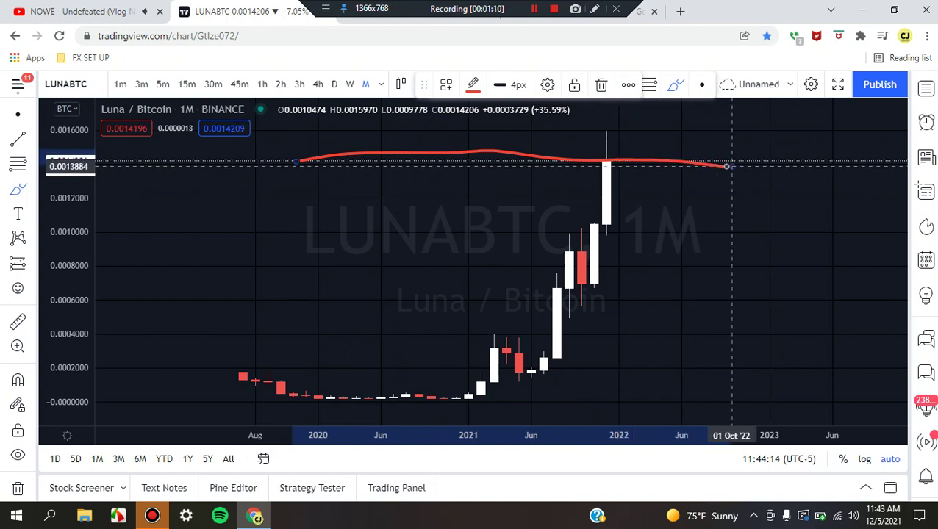
key("ctrl+z")
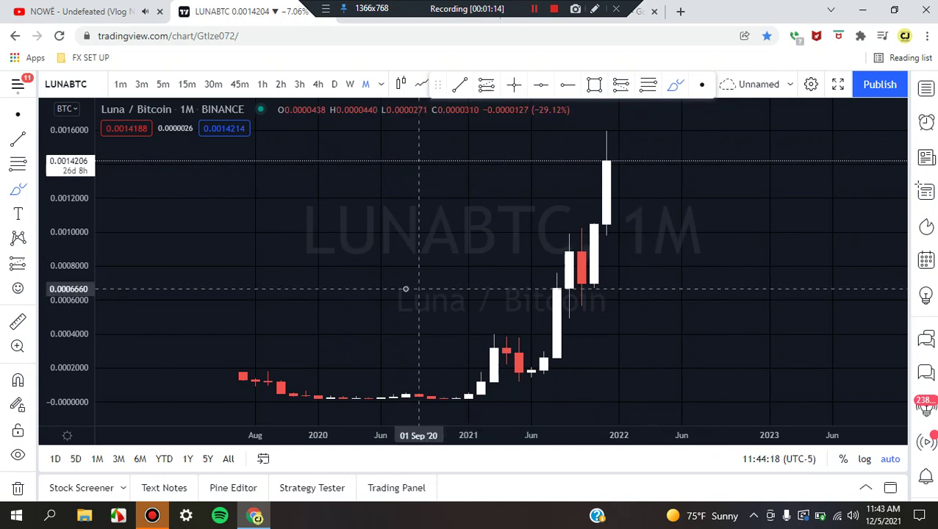
left_click_drag(383, 286, 832, 281)
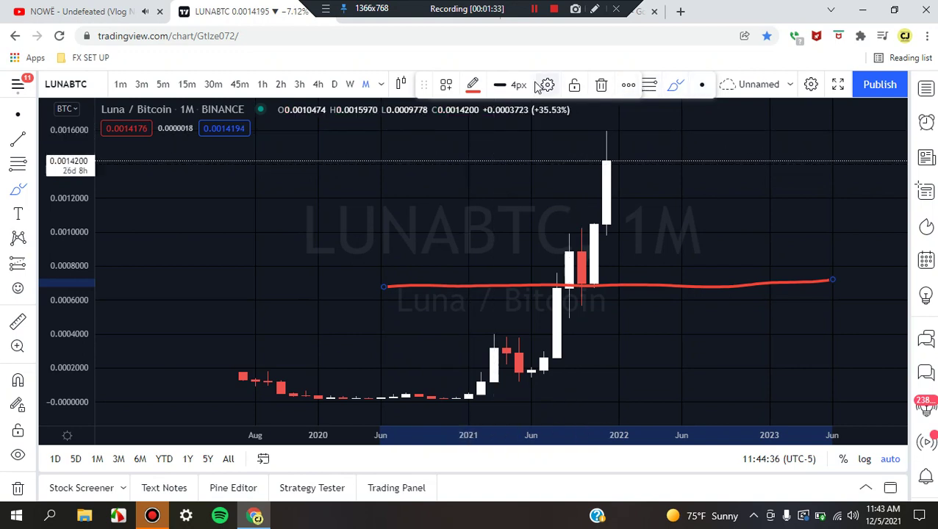
left_click_drag(425, 84, 707, 89)
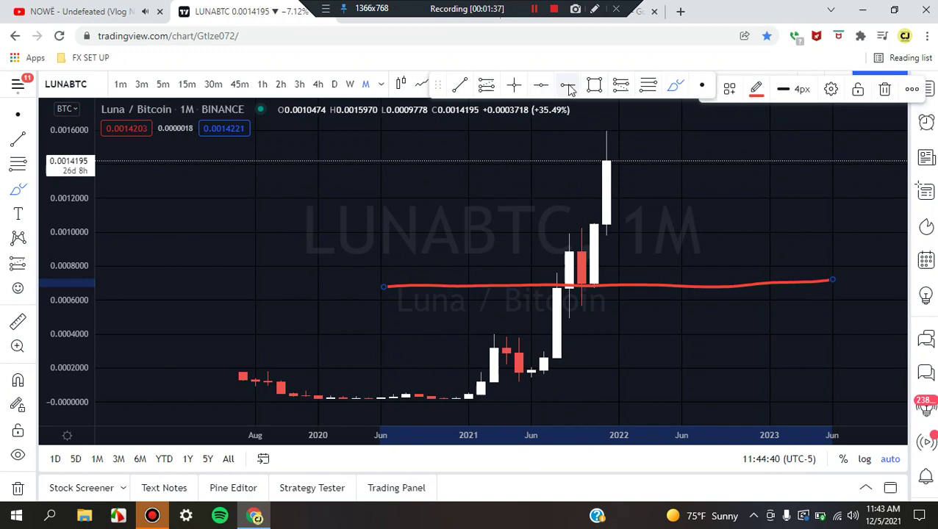
- Mark the 0.0015954 BTC monthly high with a red horizontal line
left_click(420, 131)
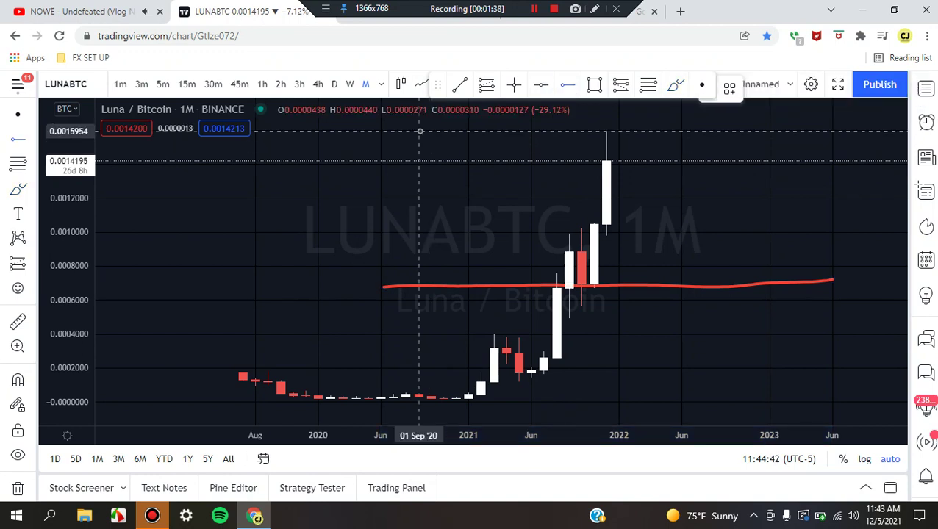
left_click(420, 131)
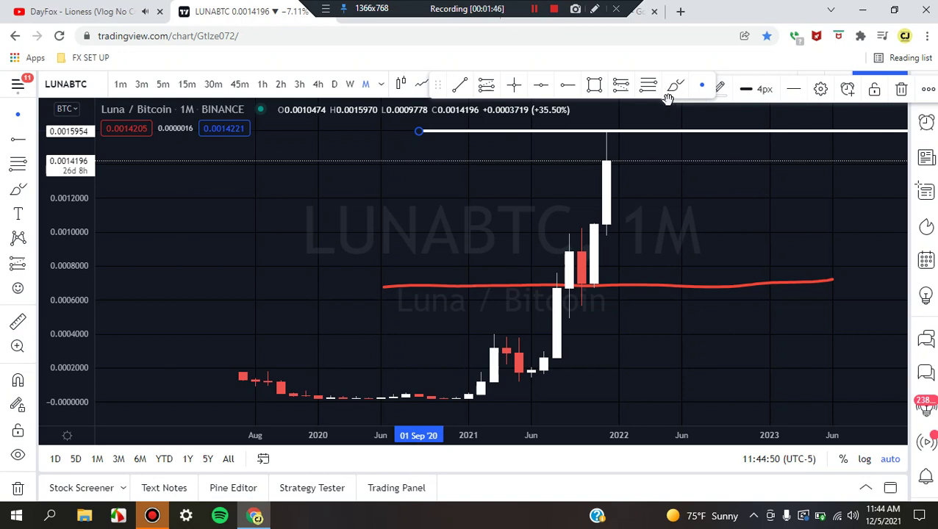
left_click_drag(669, 128, 565, 463)
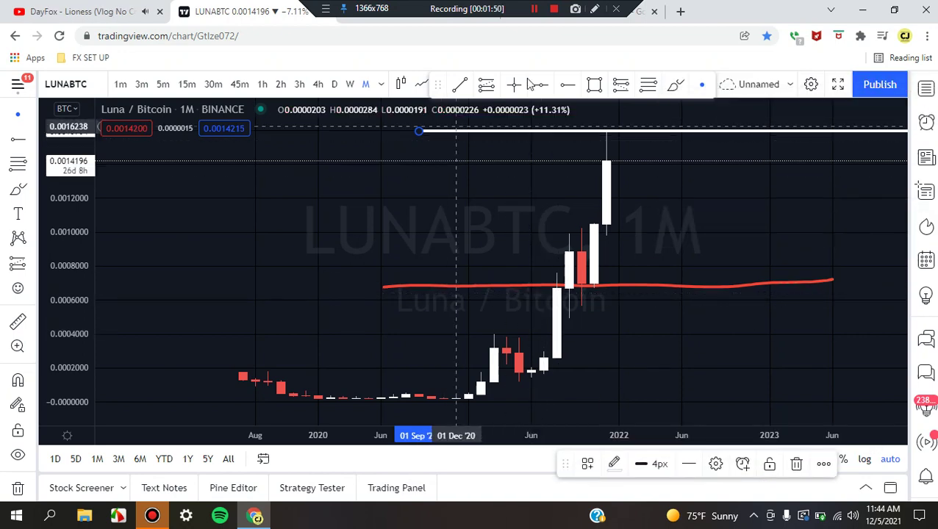
mouse_move(439, 88)
left_mouse_down()
mouse_move(584, 86)
mouse_move(523, 86)
left_mouse_up()
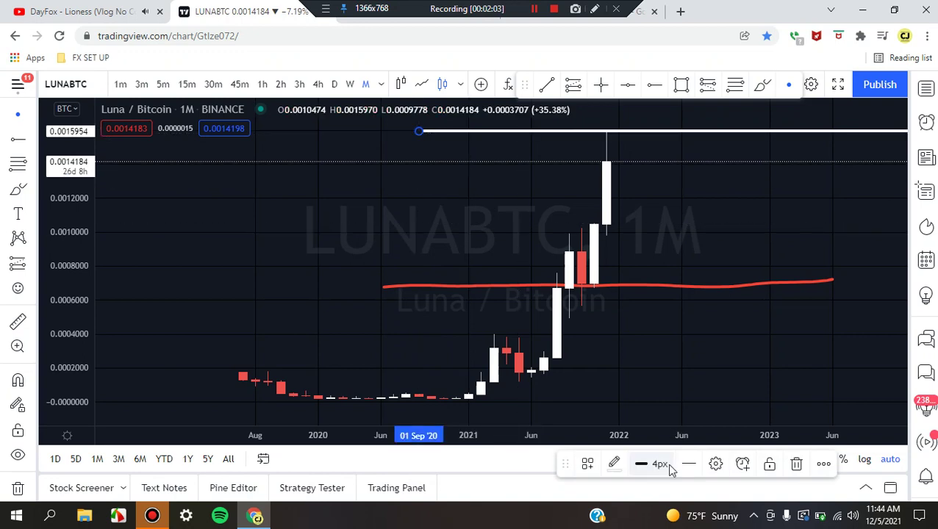
left_click(615, 464)
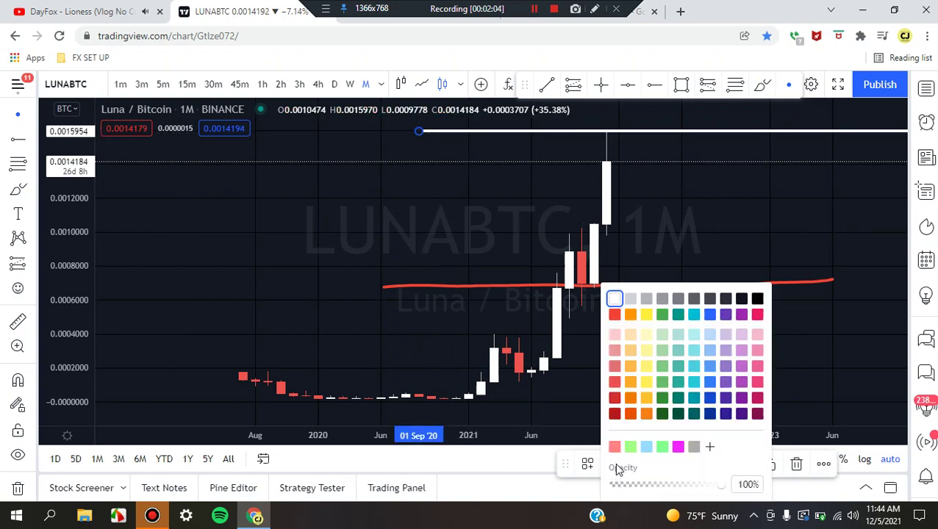
left_click(615, 316)
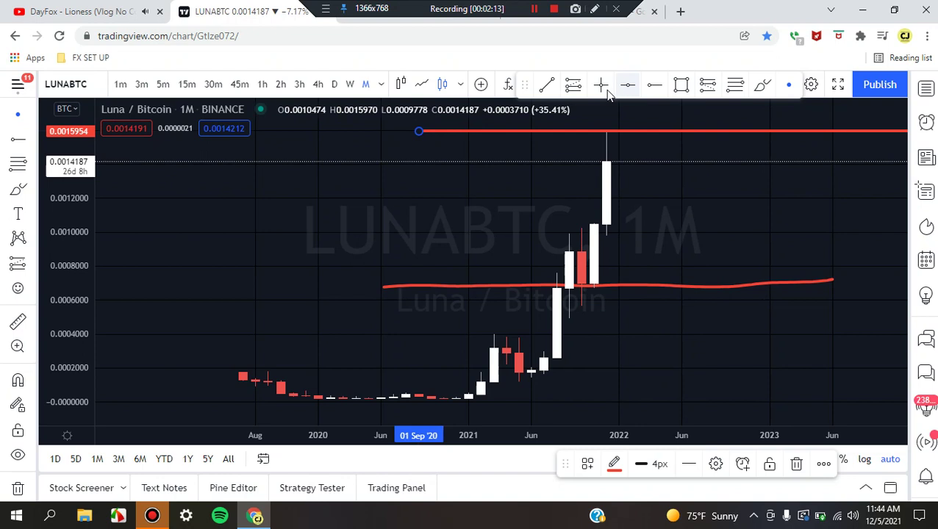
left_click(762, 85)
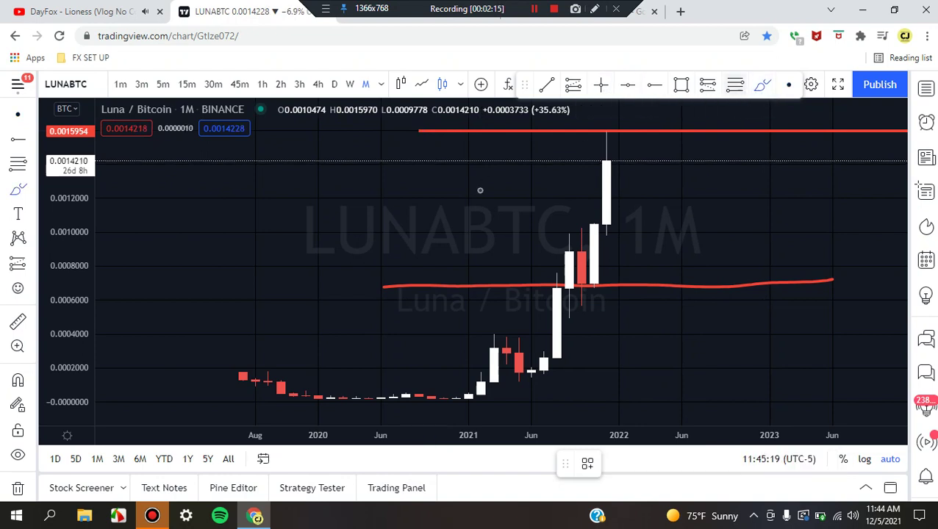
- Brush a red resistance line near 0.0010 BTC, discarding a first trial stroke
left_click(396, 211)
left_click_drag(396, 212, 534, 210)
key("ctrl+z")
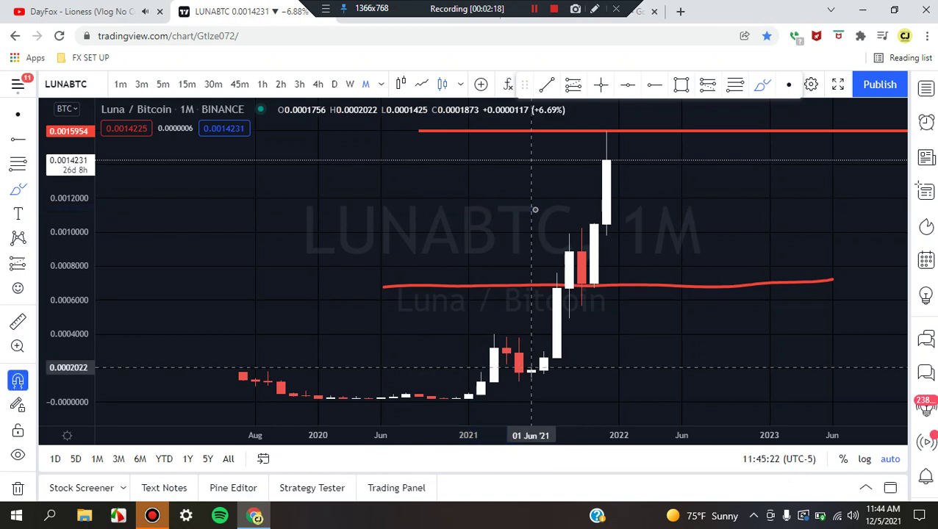
left_click_drag(408, 223, 895, 220)
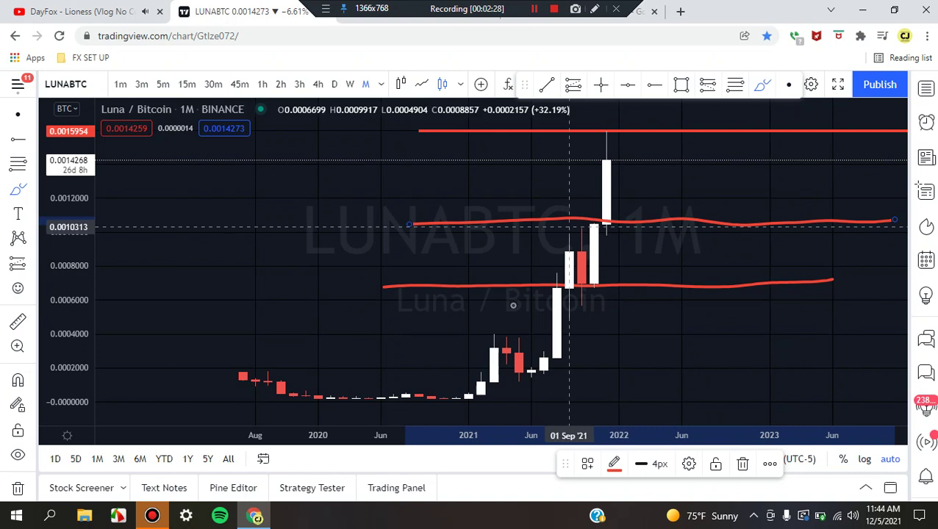
- Sketch and undo trial curves around the low and breakout candles
mouse_move(373, 350)
left_mouse_down()
mouse_move(397, 325)
mouse_move(513, 414)
mouse_move(377, 360)
mouse_move(456, 404)
mouse_move(495, 329)
mouse_move(530, 369)
mouse_move(544, 363)
mouse_move(557, 308)
mouse_move(548, 324)
mouse_move(592, 338)
mouse_move(544, 362)
left_mouse_up()
key("ctrl+z")
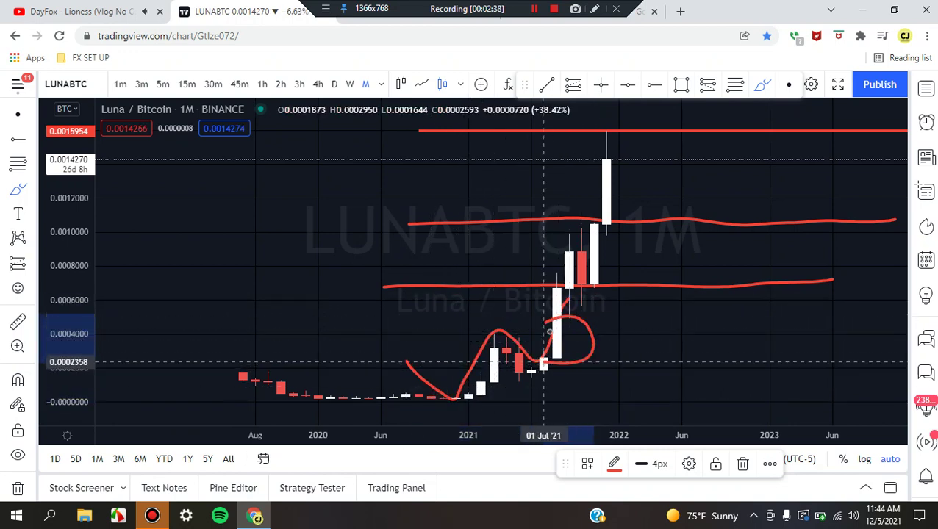
key("Delete")
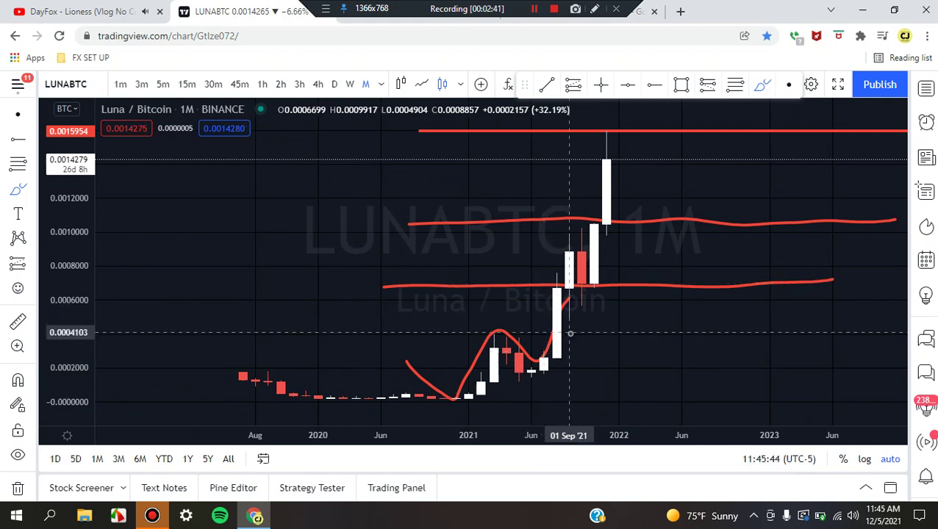
mouse_move(571, 357)
left_mouse_down()
mouse_move(563, 351)
mouse_move(566, 288)
mouse_move(564, 310)
mouse_move(563, 298)
mouse_move(575, 250)
mouse_move(594, 281)
mouse_move(608, 153)
left_mouse_up()
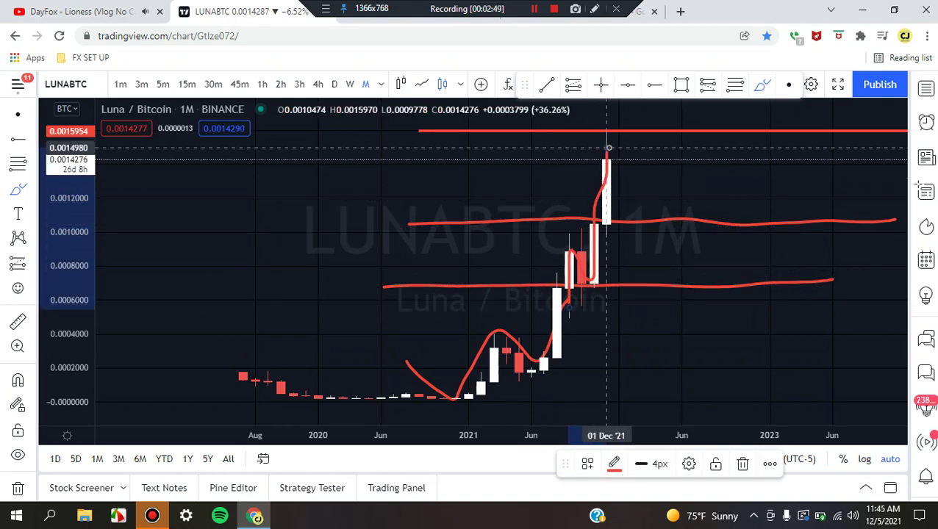
key("ctrl+z")
key("ctrl+z")
key("ctrl+z")
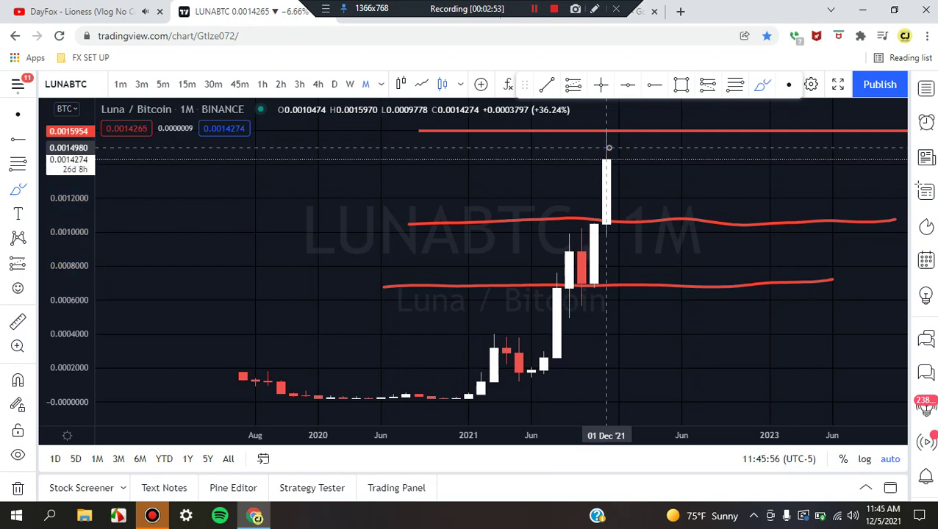
left_click(350, 84)
scroll(456, 266, "down", 3)
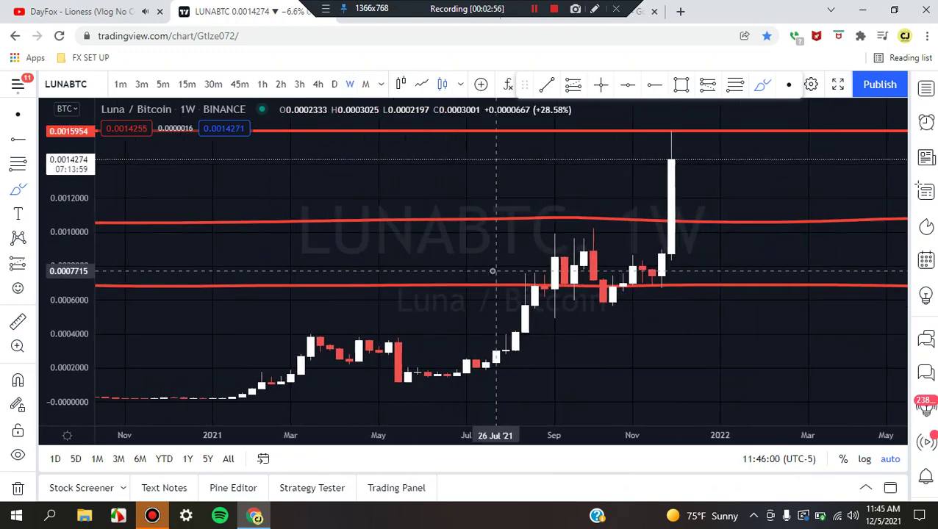
scroll(493, 271, "up", 2)
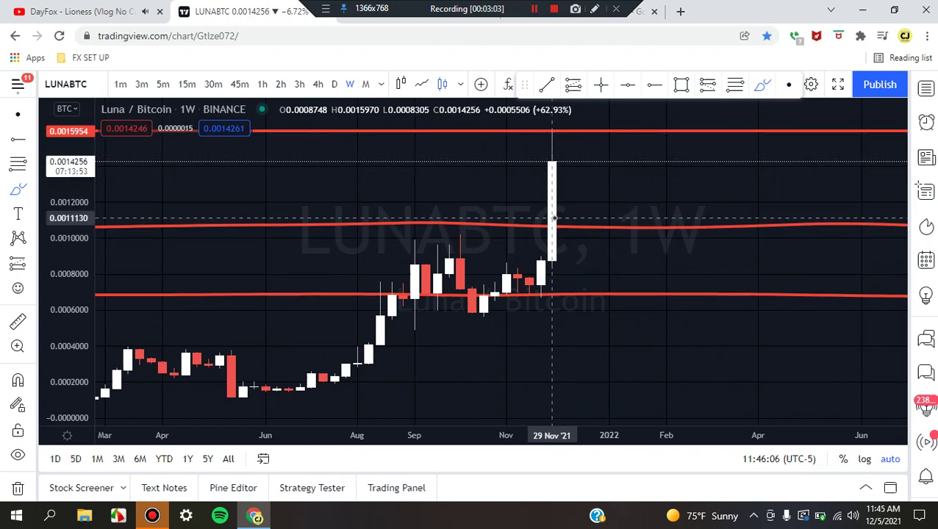
mouse_move(543, 238)
left_mouse_down()
mouse_move(542, 273)
mouse_move(553, 147)
mouse_move(604, 224)
left_mouse_up()
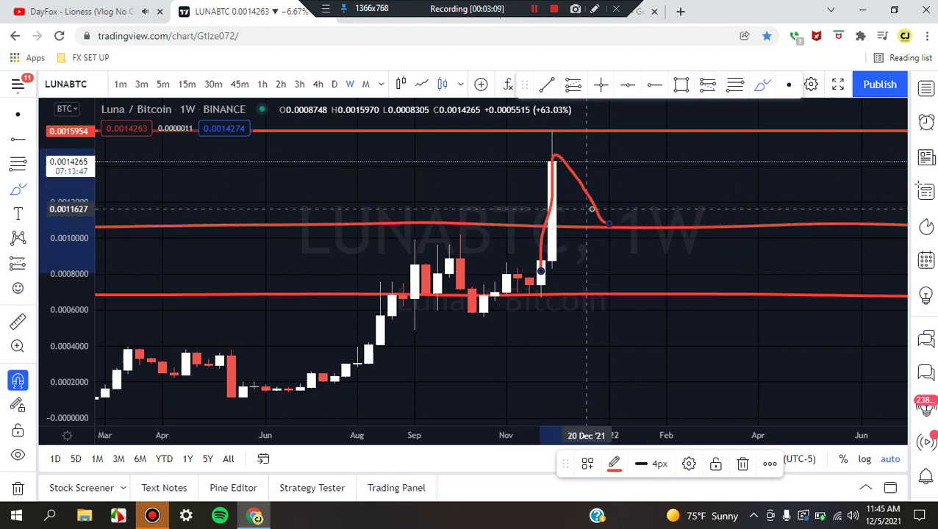
key("Delete")
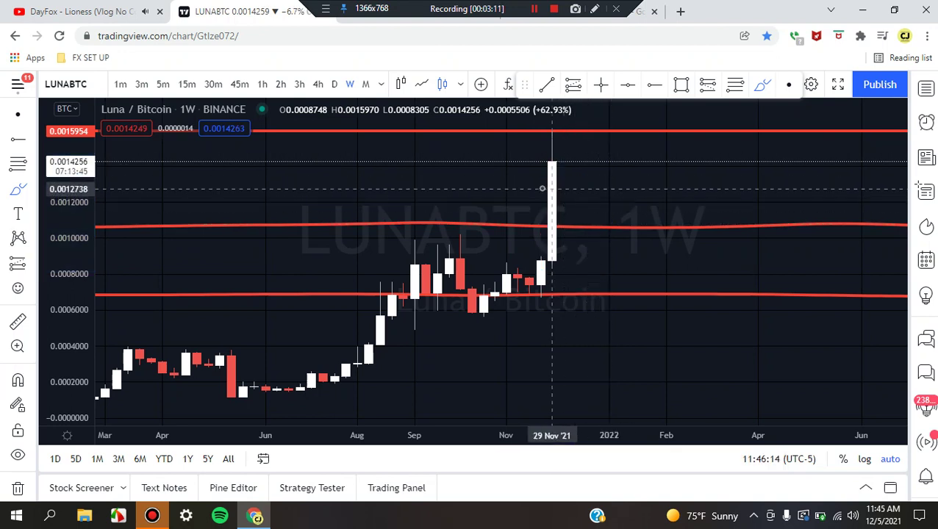
mouse_move(541, 256)
left_mouse_down()
mouse_move(572, 156)
mouse_move(606, 227)
mouse_move(625, 202)
mouse_move(588, 239)
mouse_move(590, 219)
mouse_move(686, 139)
left_mouse_up()
key("ctrl+z")
key("ctrl+z")
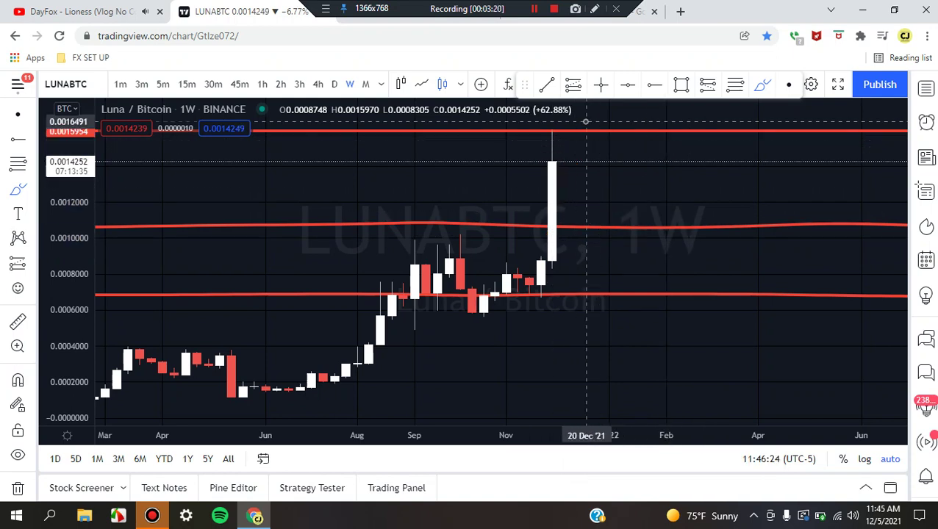
mouse_move(560, 160)
left_mouse_down()
mouse_move(609, 132)
mouse_move(564, 173)
mouse_move(578, 200)
mouse_move(641, 118)
left_mouse_up()
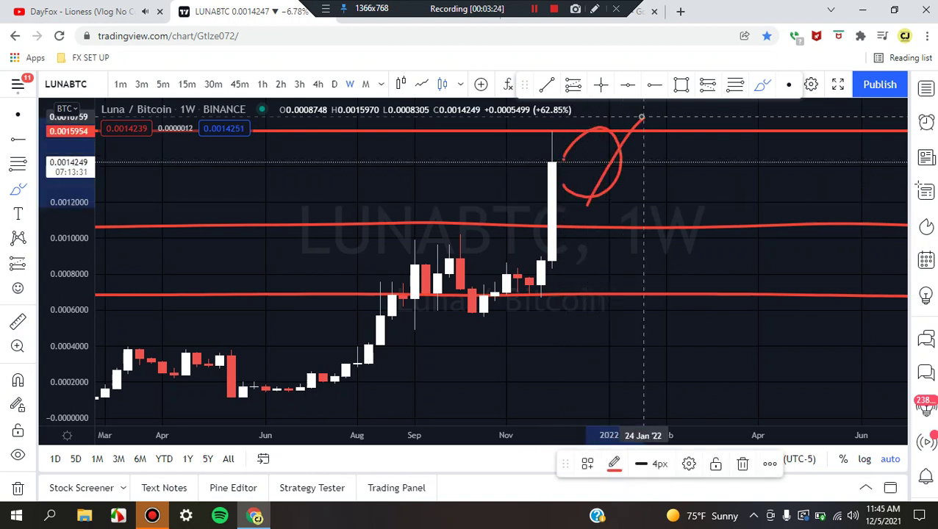
key("ctrl+z")
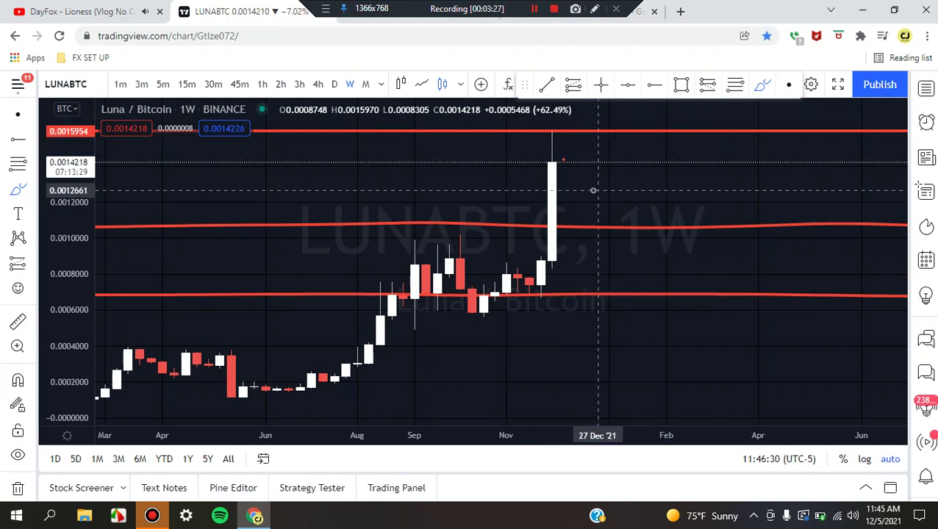
mouse_move(550, 233)
left_mouse_down()
mouse_move(563, 152)
mouse_move(600, 228)
mouse_move(638, 136)
left_mouse_up()
key("ctrl+z")
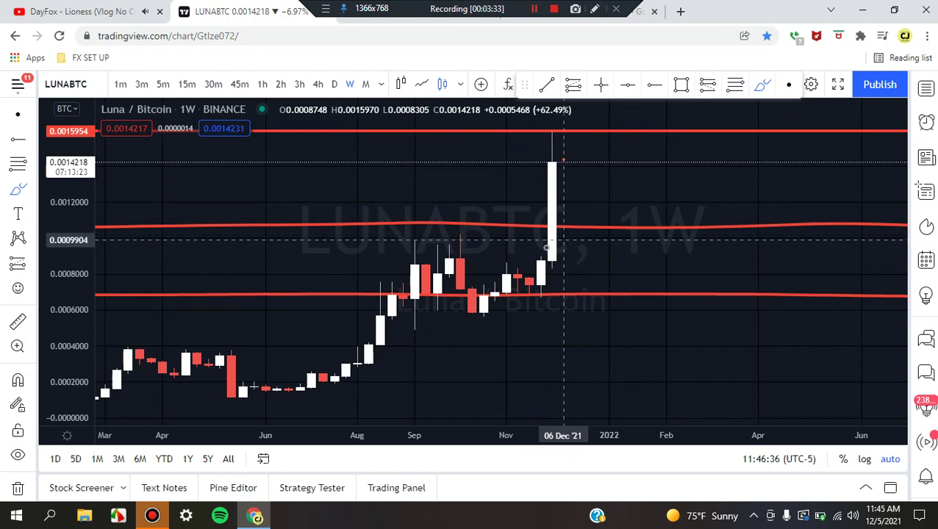
mouse_move(544, 246)
left_mouse_down()
mouse_move(605, 209)
mouse_move(630, 270)
left_mouse_up()
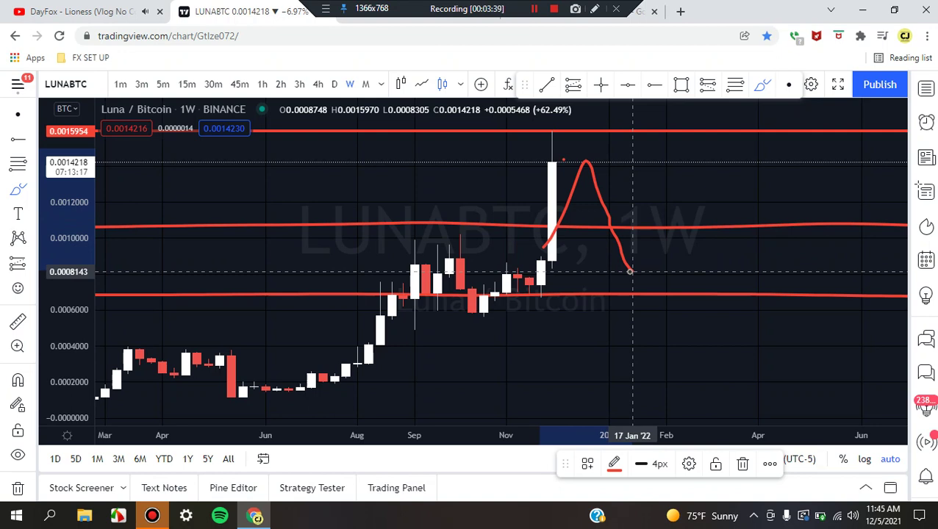
mouse_move(630, 272)
left_mouse_down()
mouse_move(654, 230)
mouse_move(633, 216)
mouse_move(666, 211)
mouse_move(638, 243)
mouse_move(665, 229)
mouse_move(726, 339)
left_mouse_up()
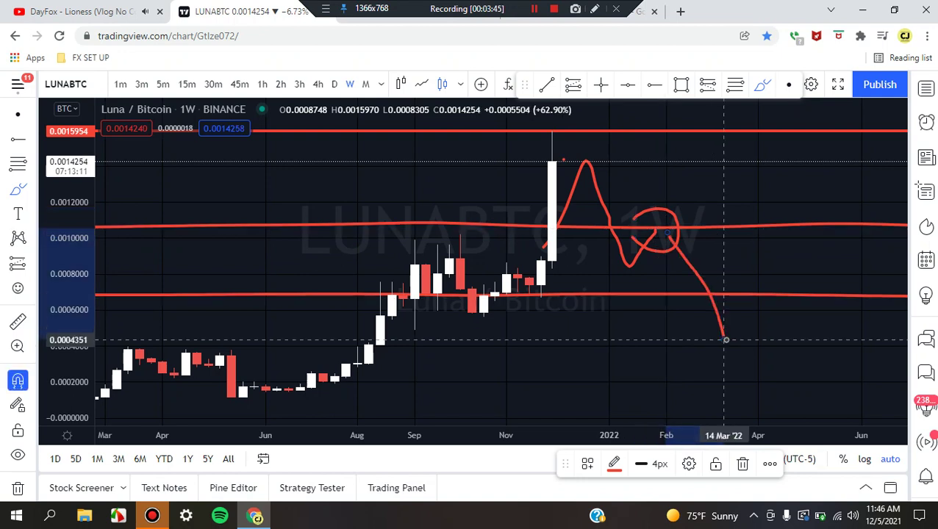
key("ctrl+z")
key("ctrl+z")
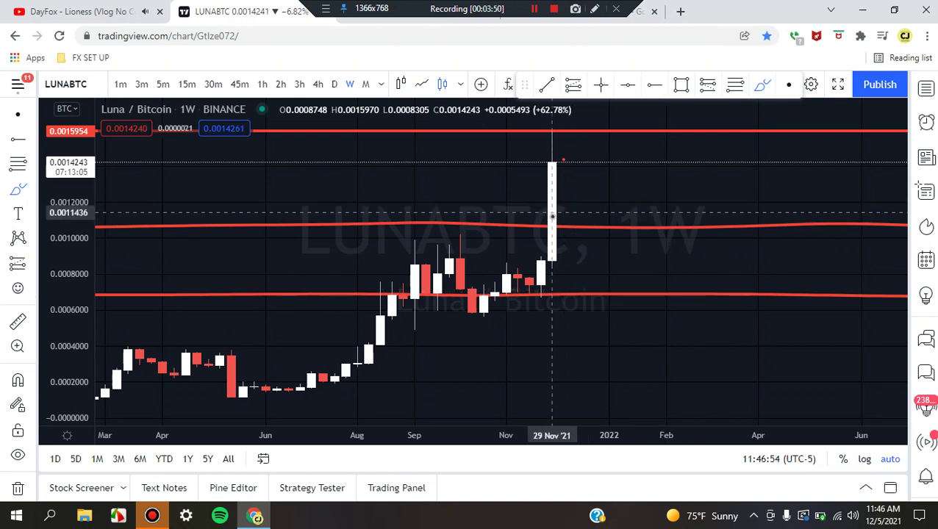
mouse_move(551, 215)
left_mouse_down()
mouse_move(559, 156)
mouse_move(600, 213)
mouse_move(651, 190)
mouse_move(678, 117)
left_mouse_up()
mouse_move(710, 202)
left_mouse_down()
mouse_move(738, 194)
mouse_move(767, 204)
mouse_move(778, 163)
mouse_move(816, 118)
mouse_move(913, 343)
left_mouse_up()
key("ctrl+z")
key("ctrl+z")
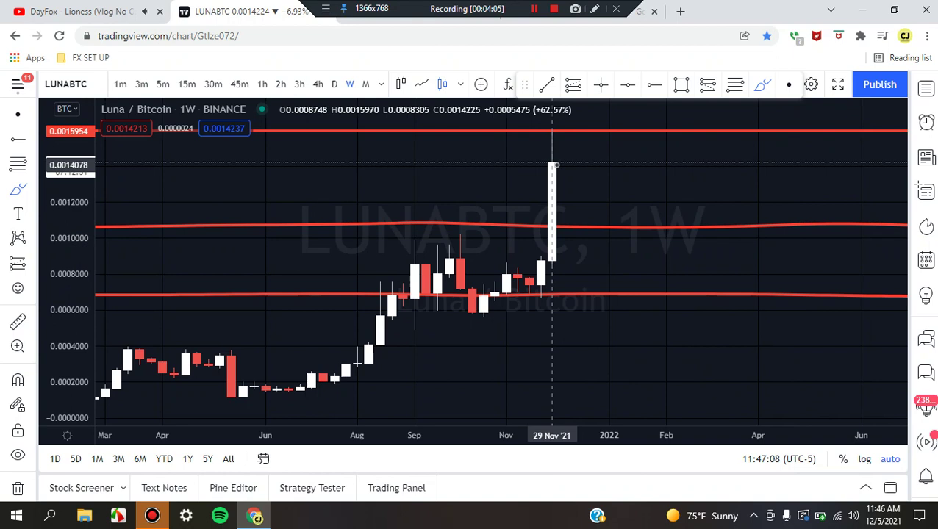
mouse_move(552, 164)
left_mouse_down()
mouse_move(412, 184)
mouse_move(358, 214)
mouse_move(358, 277)
mouse_move(528, 283)
left_mouse_up()
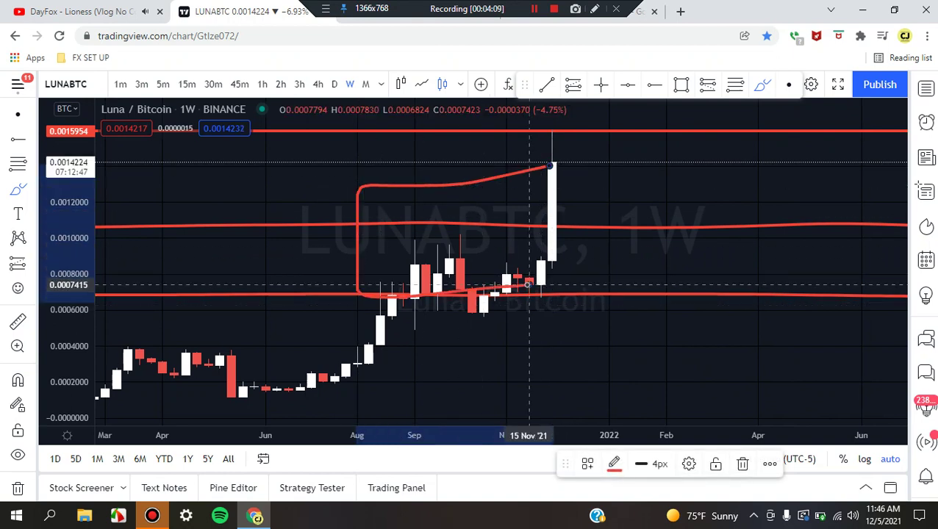
key("ctrl+z")
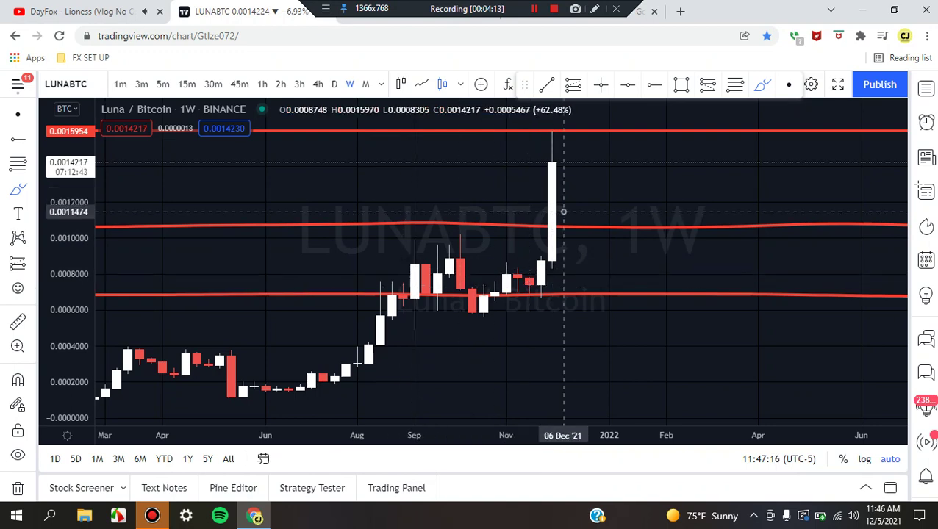
scroll(358, 355, "up", 3)
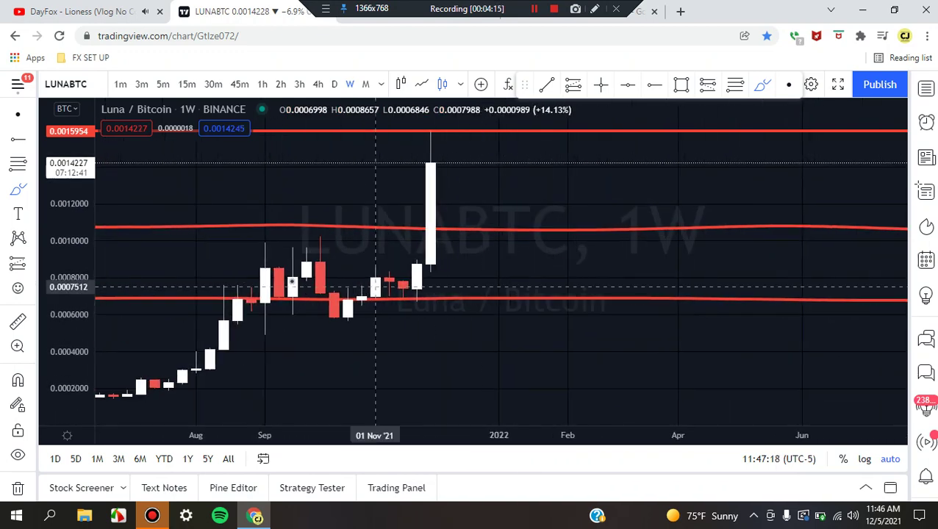
mouse_move(268, 274)
left_mouse_down()
mouse_move(318, 215)
mouse_move(486, 329)
mouse_move(272, 266)
left_mouse_up()
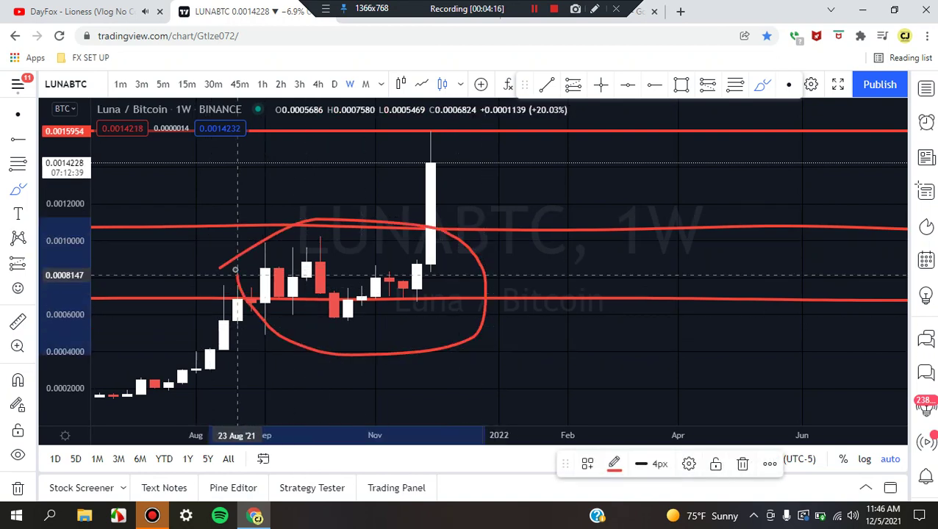
key("ctrl+z")
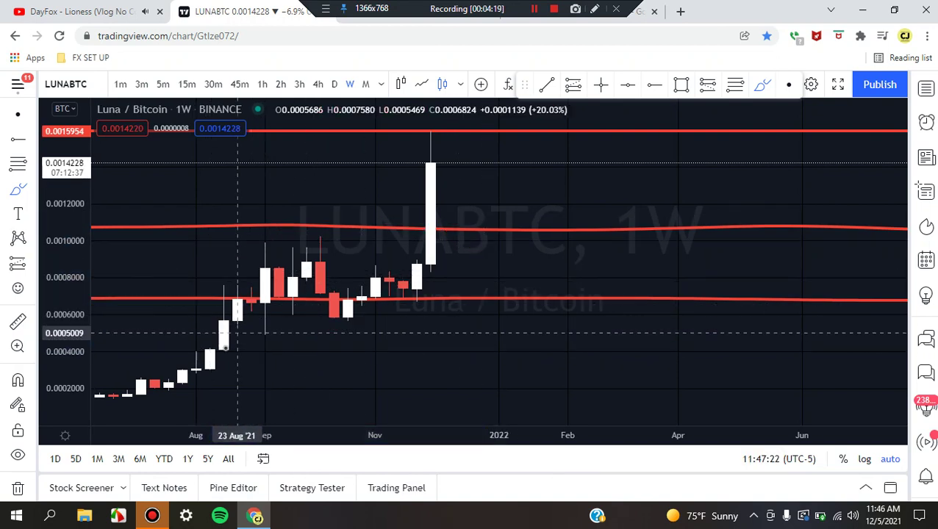
left_click(224, 351)
left_click_drag(225, 351, 251, 294)
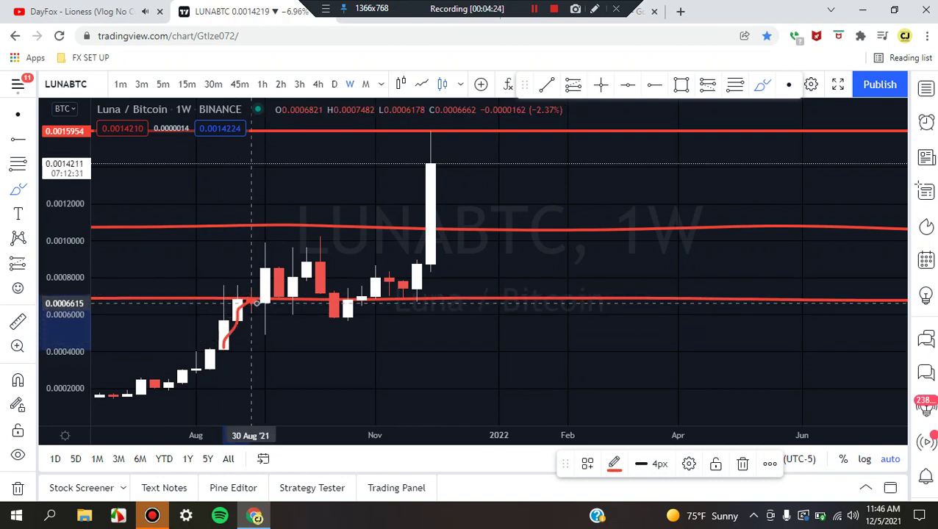
mouse_move(256, 302)
left_mouse_down()
mouse_move(267, 232)
mouse_move(293, 292)
left_mouse_up()
key("ctrl+z")
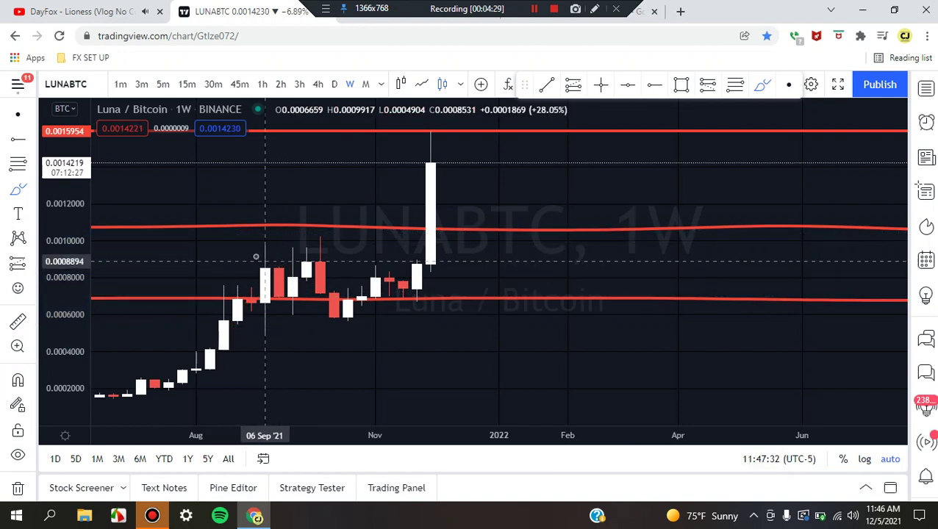
mouse_move(262, 251)
left_mouse_down()
mouse_move(287, 297)
mouse_move(307, 248)
mouse_move(348, 316)
mouse_move(383, 274)
mouse_move(417, 293)
left_mouse_up()
left_click_drag(267, 224, 417, 330)
left_click_drag(244, 274, 375, 346)
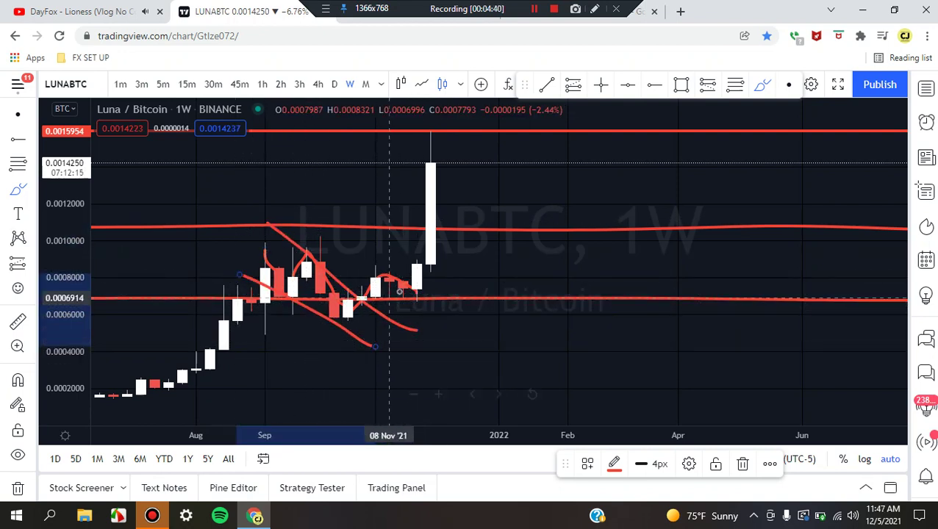
left_click_drag(417, 296, 442, 158)
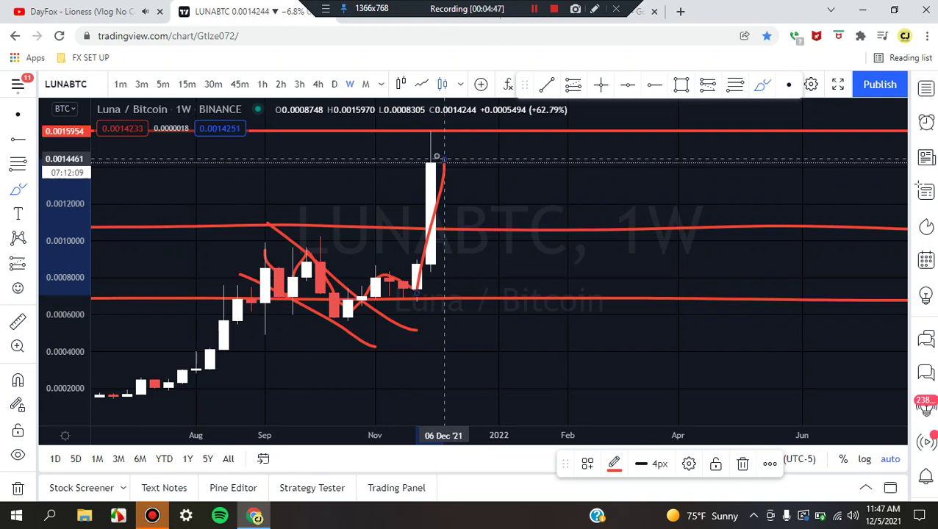
left_click_drag(443, 159, 484, 226)
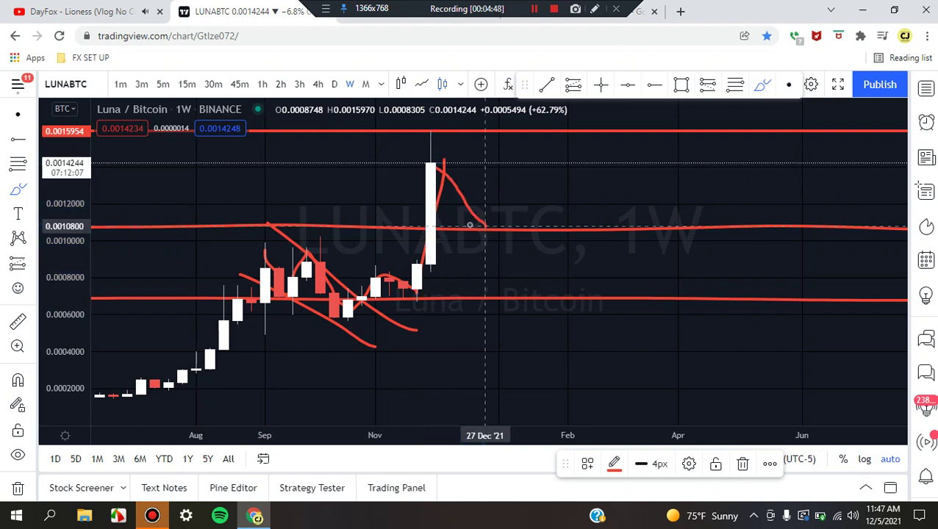
left_click(464, 223)
key("ctrl+z")
key("ctrl+z")
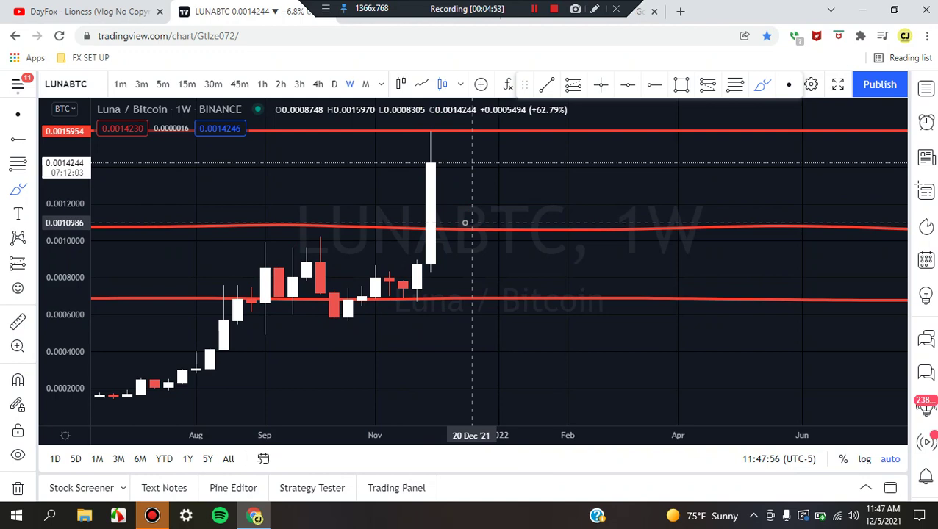
- Switch to the daily timeframe and trace a red wave through the November consolidation candles
left_click(335, 84)
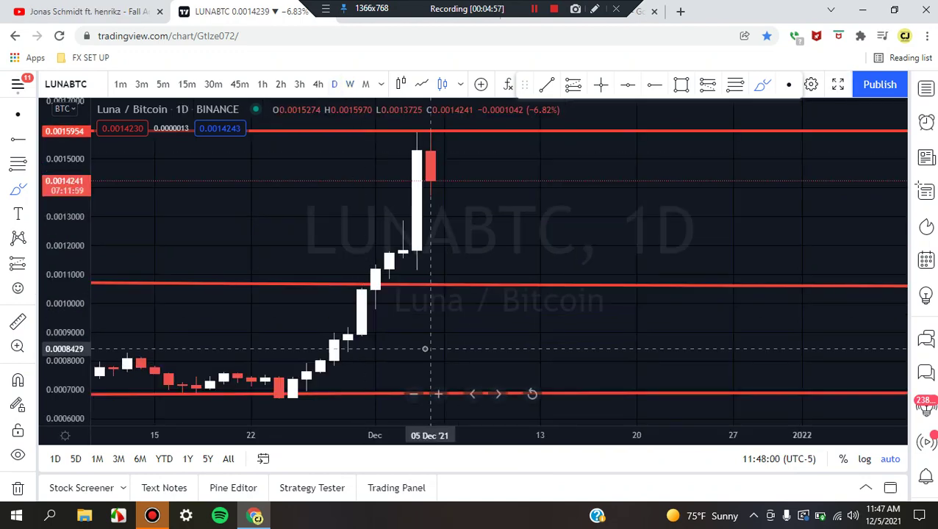
scroll(425, 349, "down", 3)
scroll(425, 350, "down", 1)
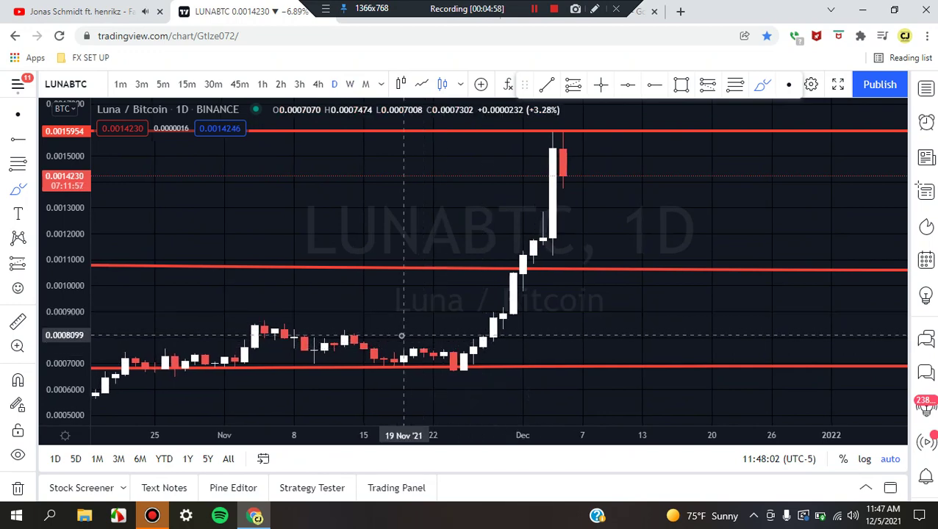
mouse_move(243, 311)
left_mouse_down()
mouse_move(282, 304)
mouse_move(377, 400)
mouse_move(230, 352)
mouse_move(224, 333)
mouse_move(310, 367)
mouse_move(341, 322)
mouse_move(386, 358)
mouse_move(434, 330)
mouse_move(463, 365)
mouse_move(503, 318)
left_mouse_up()
key("ctrl+z")
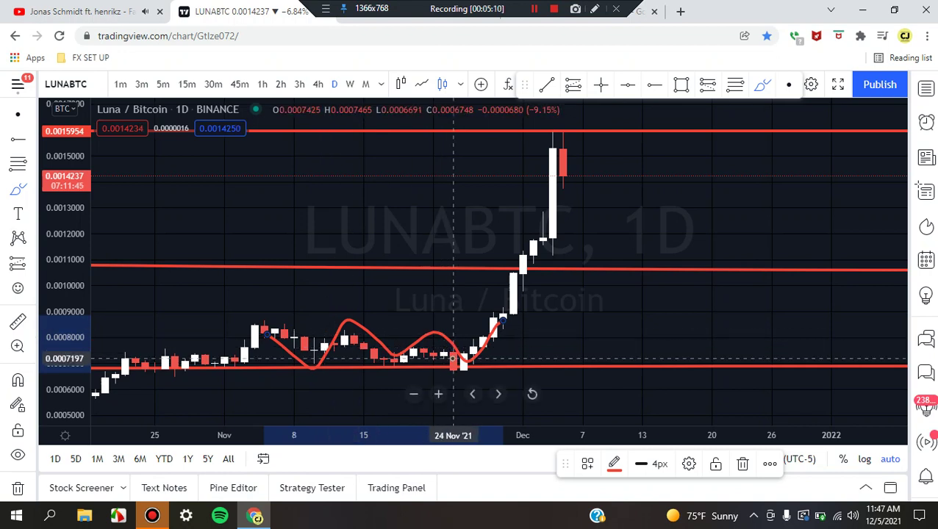
mouse_move(503, 318)
left_mouse_down()
mouse_move(533, 251)
mouse_move(556, 139)
mouse_move(573, 163)
left_mouse_up()
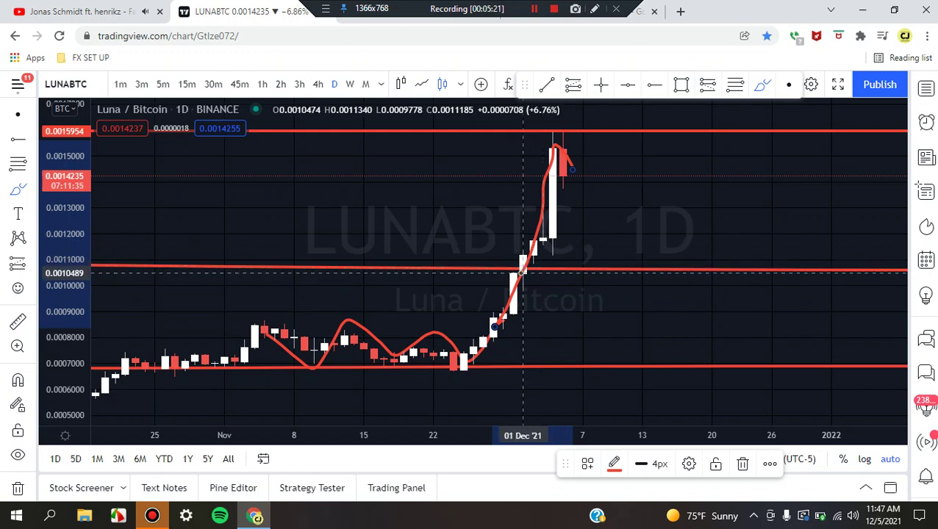
left_click(524, 271)
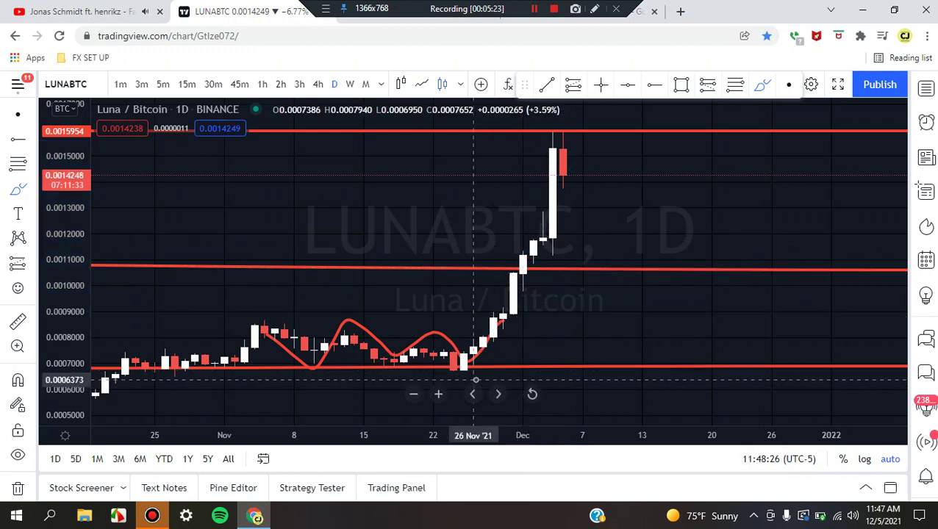
- Sketch and undo trial strokes from the 26 Nov low and around the latest candle top
mouse_move(474, 373)
left_mouse_down()
mouse_move(505, 273)
mouse_move(553, 168)
mouse_move(593, 125)
mouse_move(613, 178)
mouse_move(524, 178)
mouse_move(539, 136)
left_mouse_up()
key("ctrl+z")
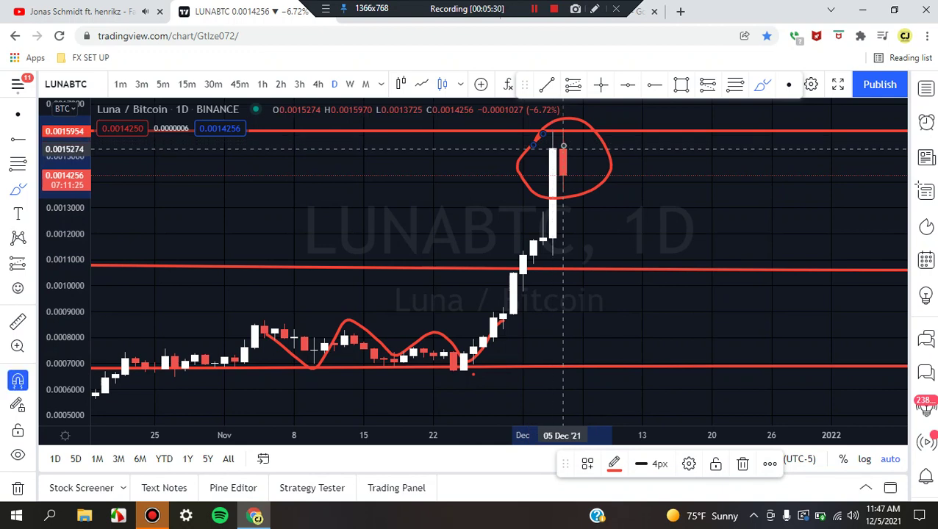
key("ctrl+z")
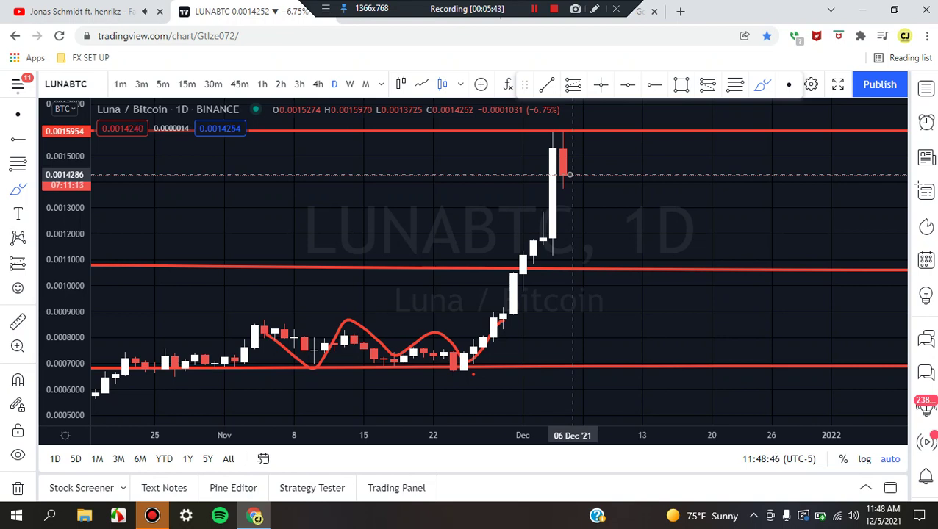
mouse_move(581, 154)
left_mouse_down()
mouse_move(561, 157)
mouse_move(516, 136)
mouse_move(583, 112)
mouse_move(592, 140)
mouse_move(585, 156)
left_mouse_up()
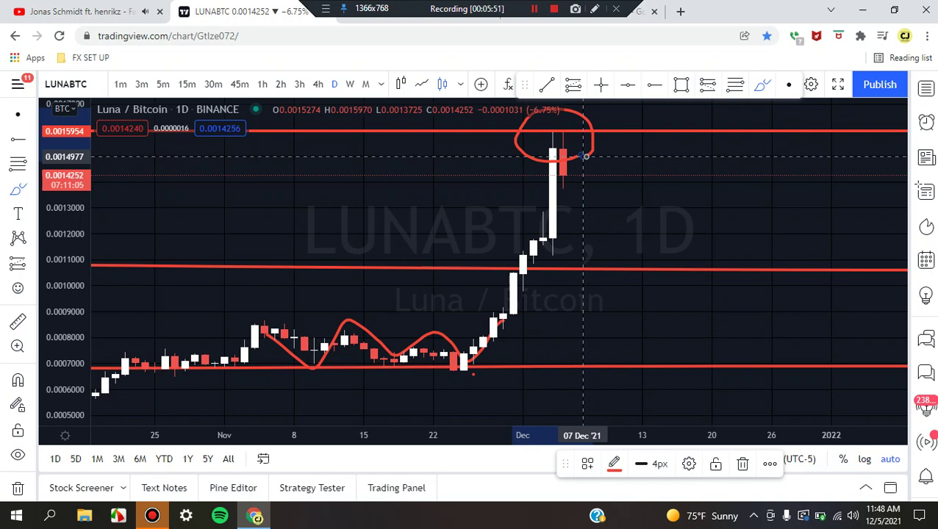
key("ctrl+z")
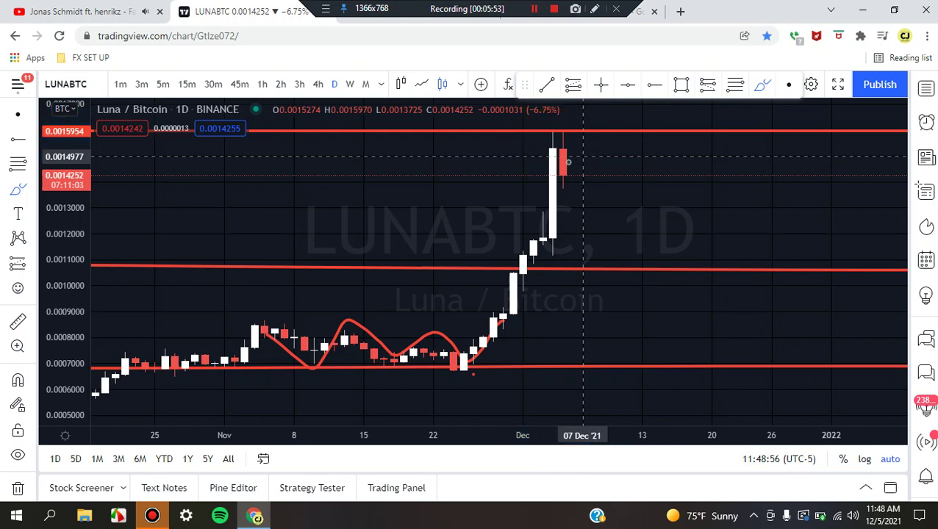
- Brush a short red line near 0.00139 BTC under the latest candle, undoing trial projections
left_click_drag(506, 186, 644, 192)
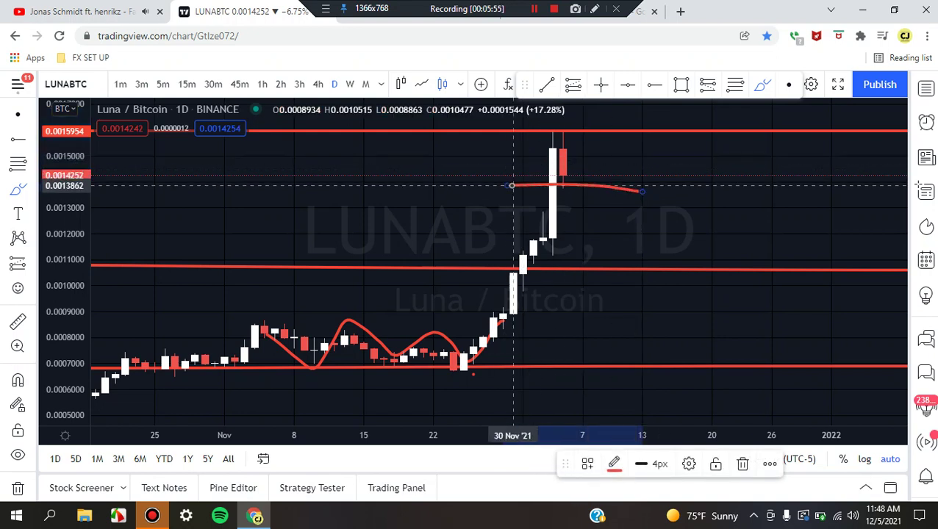
mouse_move(544, 212)
left_mouse_down()
mouse_move(553, 127)
mouse_move(574, 178)
mouse_move(586, 131)
mouse_move(623, 141)
mouse_move(643, 219)
mouse_move(653, 188)
mouse_move(694, 247)
left_mouse_up()
key("ctrl+z")
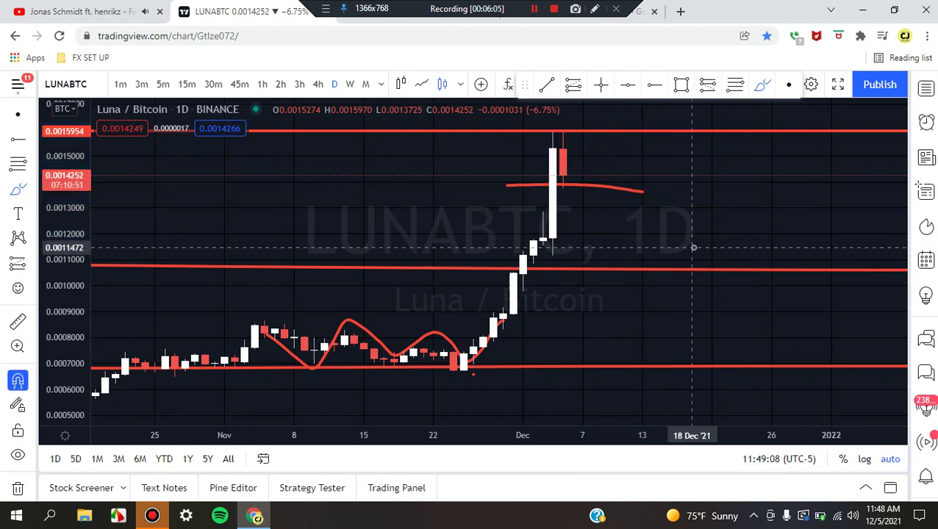
mouse_move(563, 180)
left_mouse_down()
mouse_move(601, 119)
mouse_move(624, 132)
mouse_move(653, 102)
left_mouse_up()
key("ctrl+z")
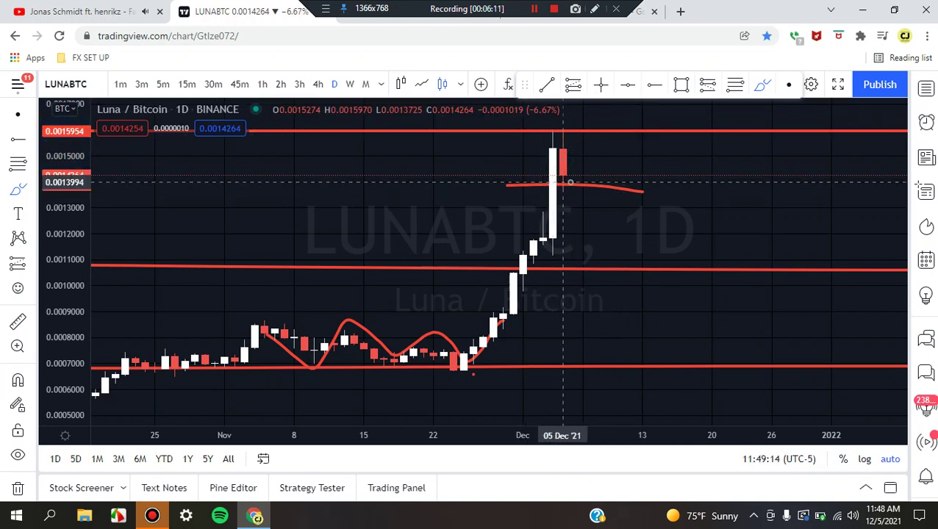
- Sketch and undo a circle and looping projection at the top candle, then show 4-hour candles
mouse_move(564, 155)
left_mouse_down()
mouse_move(539, 150)
mouse_move(534, 131)
mouse_move(573, 138)
mouse_move(570, 156)
left_mouse_up()
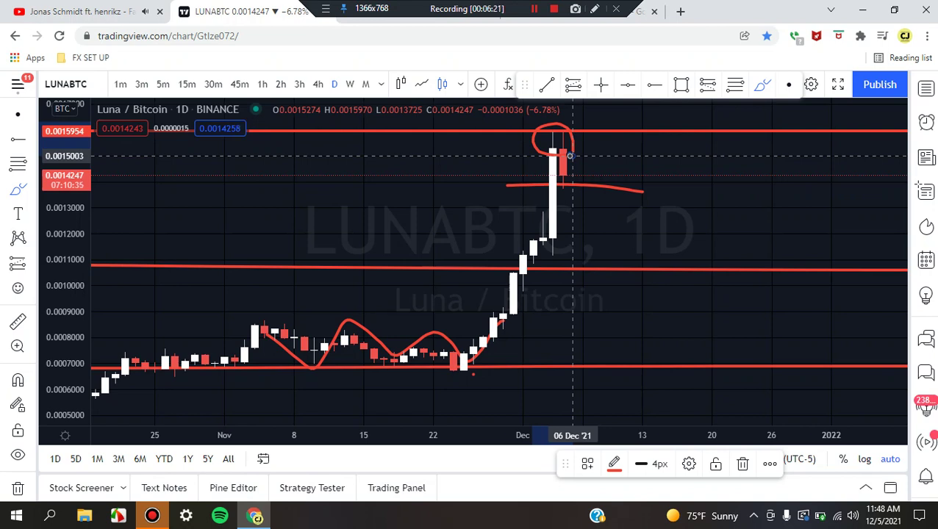
key("ctrl+z")
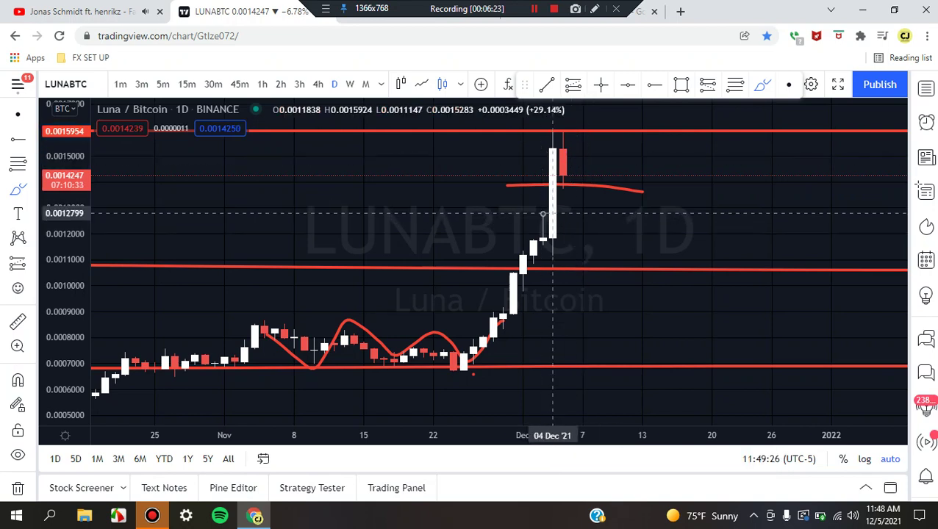
mouse_move(533, 170)
left_mouse_down()
mouse_move(530, 177)
mouse_move(655, 150)
left_mouse_up()
key("ctrl+z")
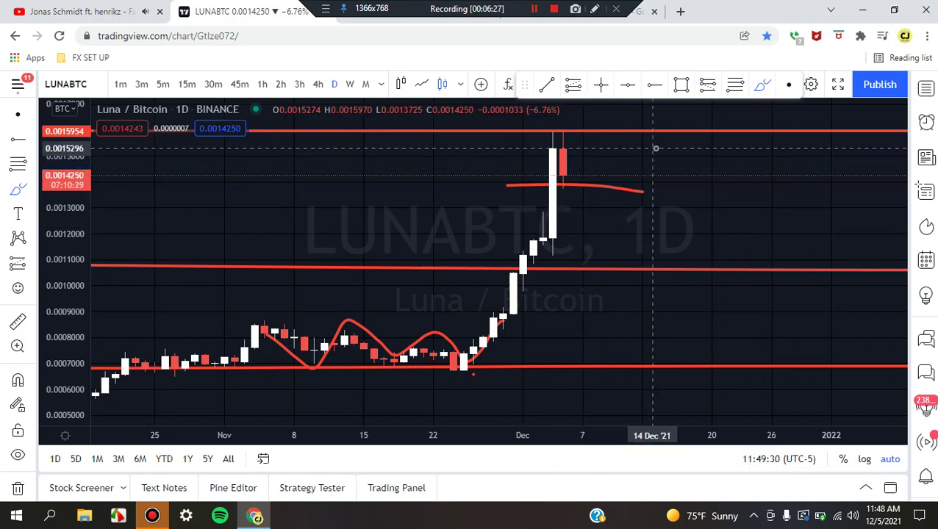
left_click(319, 85)
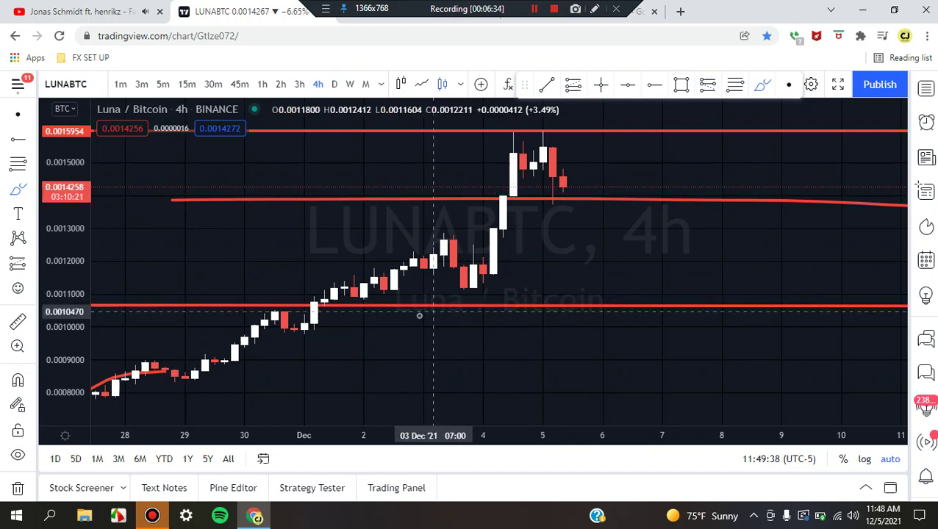
scroll(438, 287, "down", 1)
scroll(438, 287, "down", 1)
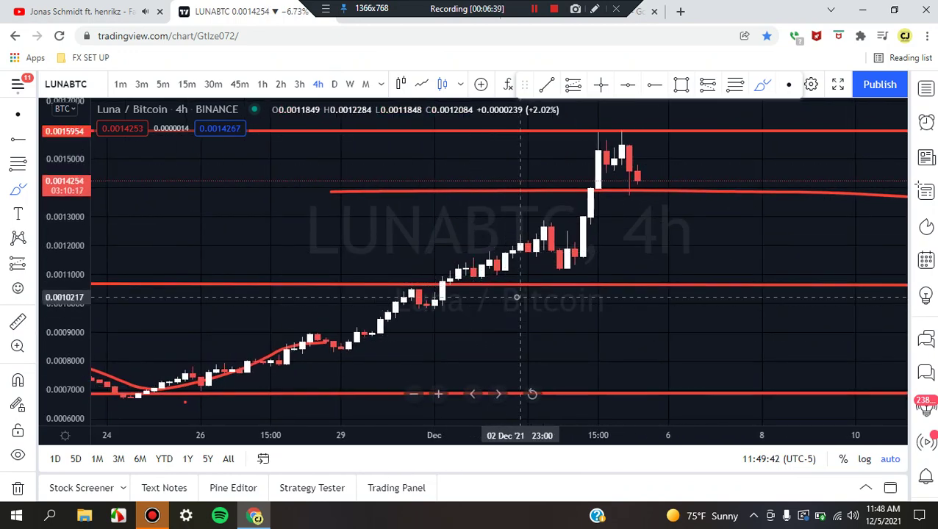
scroll(620, 175, "up", 2)
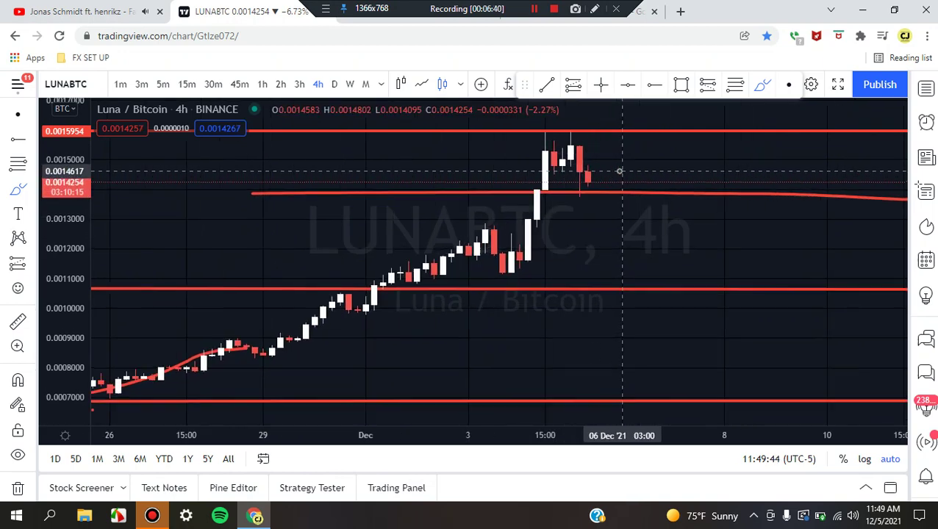
mouse_move(512, 163)
left_mouse_down()
mouse_move(515, 155)
mouse_move(616, 141)
mouse_move(517, 162)
left_mouse_up()
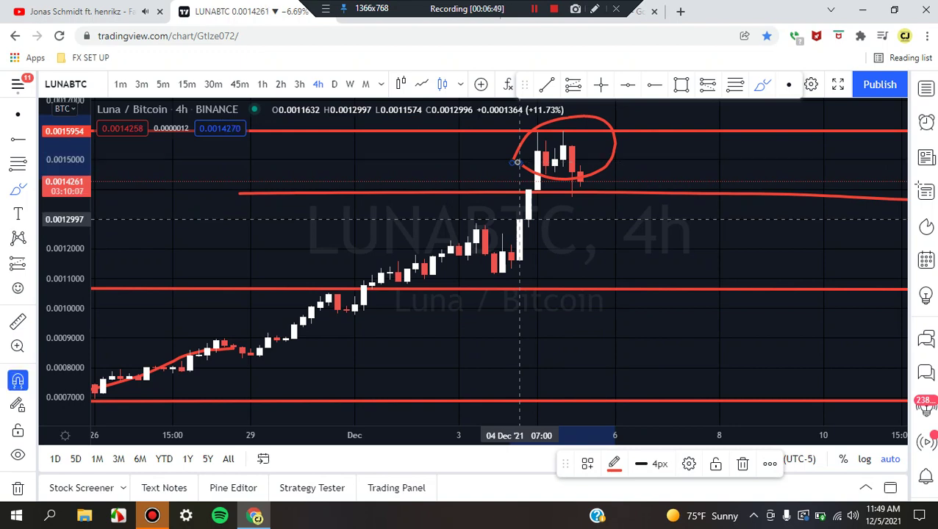
key("Delete")
mouse_move(524, 244)
left_mouse_down()
mouse_move(536, 138)
mouse_move(548, 165)
mouse_move(562, 145)
mouse_move(587, 184)
left_mouse_up()
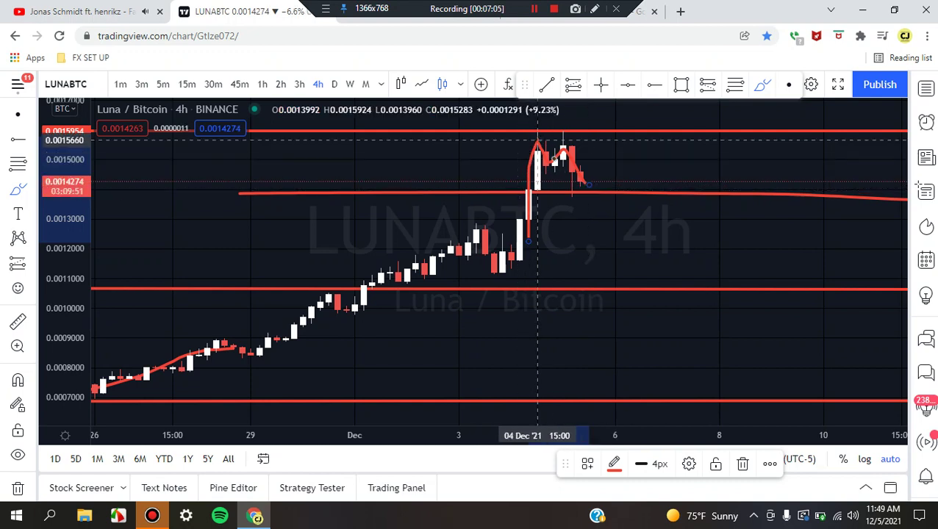
mouse_move(581, 170)
left_mouse_down()
mouse_move(597, 216)
mouse_move(631, 180)
mouse_move(606, 208)
mouse_move(617, 193)
mouse_move(664, 273)
left_mouse_up()
key("ctrl+z")
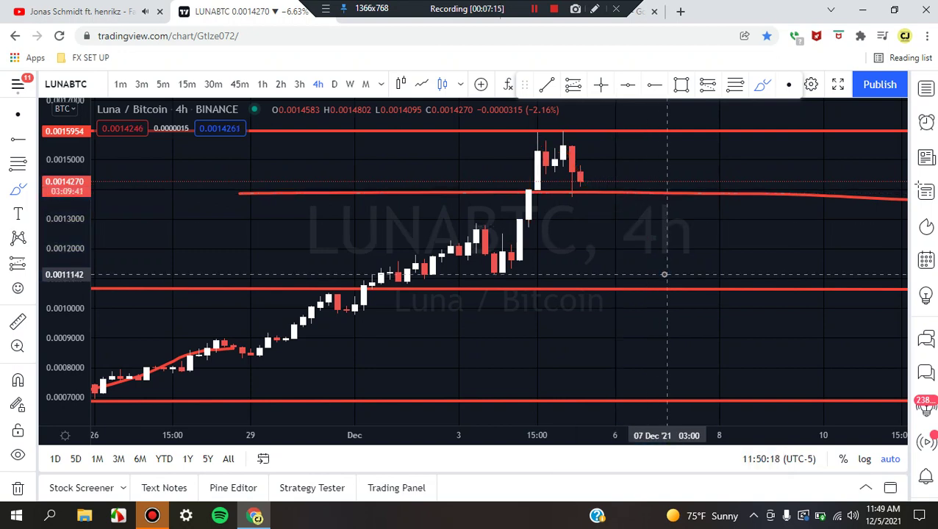
left_click(545, 132)
mouse_move(546, 132)
left_mouse_down()
mouse_move(567, 169)
mouse_move(583, 184)
mouse_move(603, 174)
mouse_move(618, 198)
left_mouse_up()
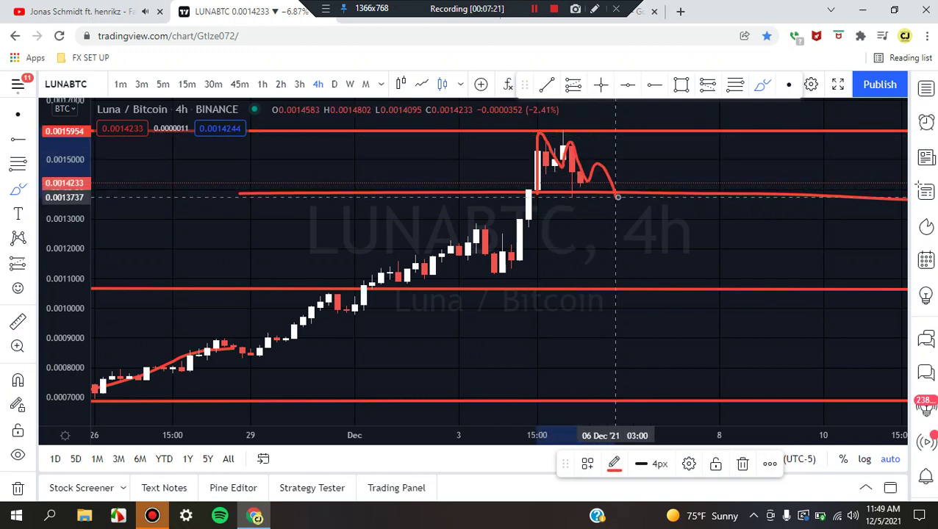
mouse_move(618, 197)
left_mouse_down()
mouse_move(634, 115)
mouse_move(642, 105)
mouse_move(657, 134)
mouse_move(683, 101)
left_mouse_up()
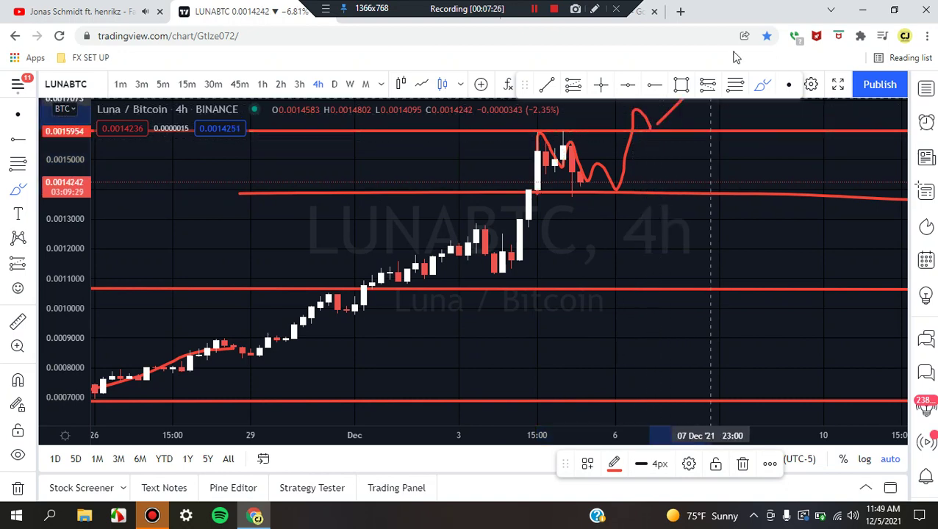
key("ctrl+z")
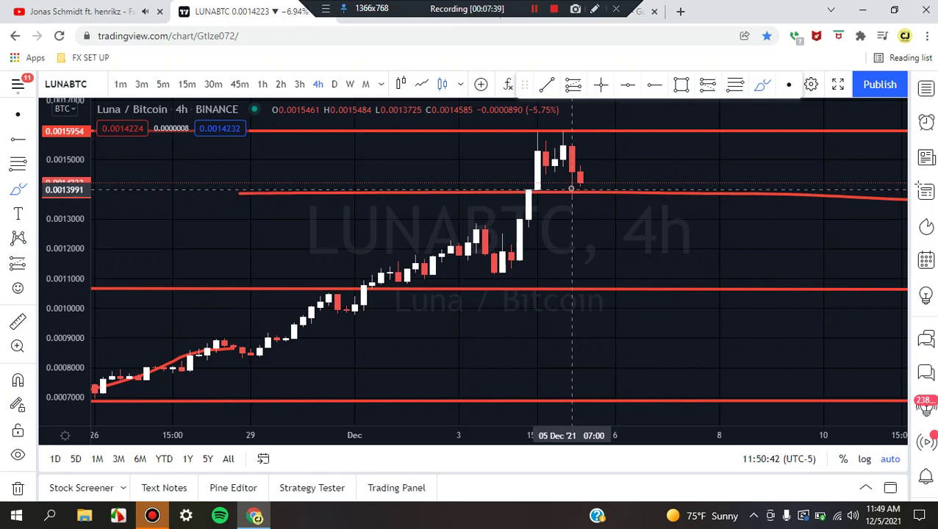
mouse_move(562, 182)
left_mouse_down()
mouse_move(580, 212)
mouse_move(623, 159)
mouse_move(635, 195)
left_mouse_up()
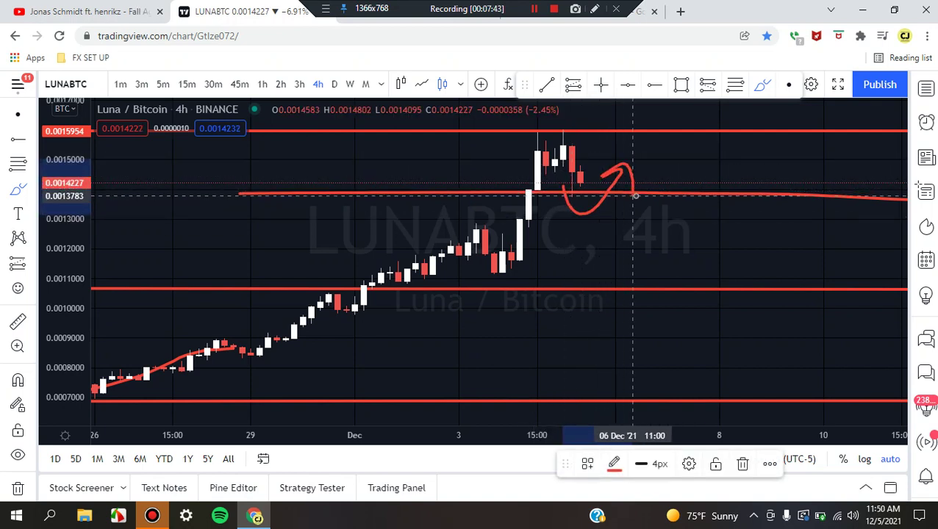
key("Delete")
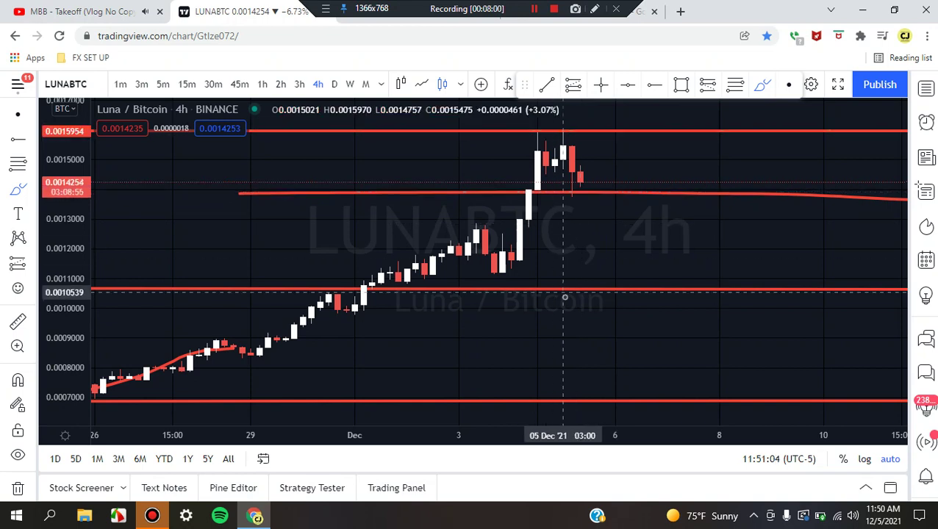
- Move to 3-hour then 2-hour candles and brush a red projection line from 5 Dec toward 6 Dec
left_click(300, 85)
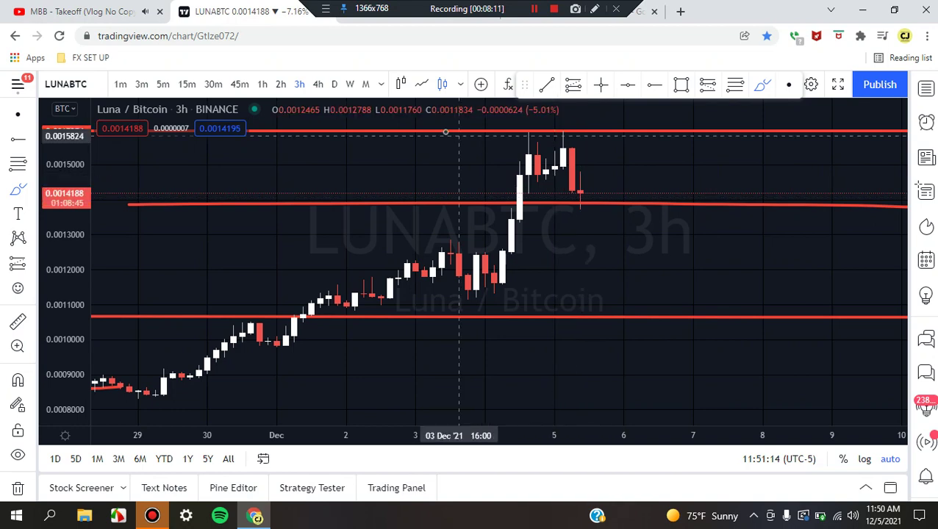
left_click(281, 83)
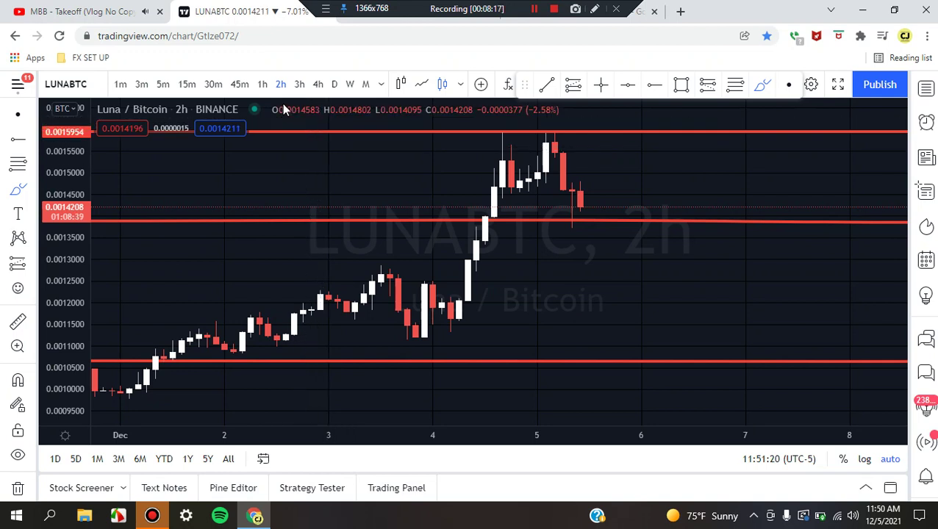
left_click_drag(540, 184, 659, 191)
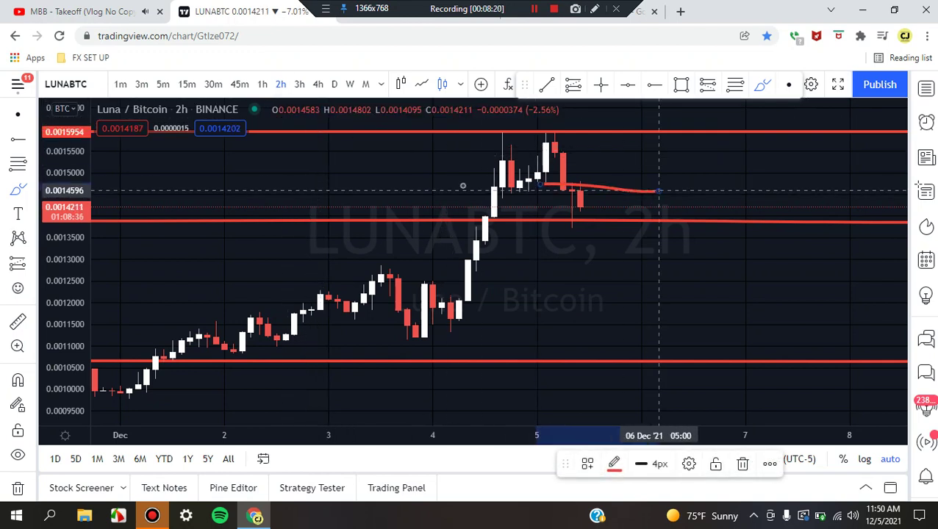
- Step the chart down through 1-hour, 45-minute, 30-minute and 15-minute candles
left_click(265, 94)
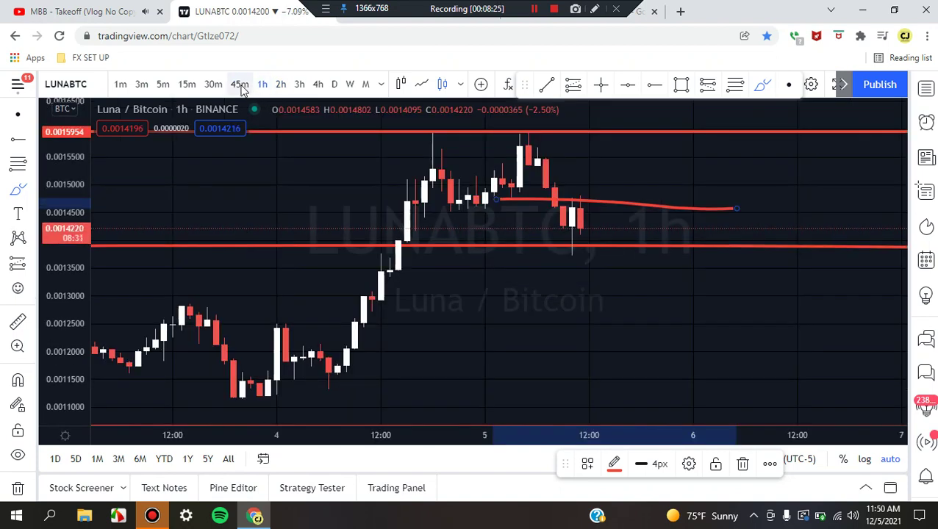
left_click(240, 85)
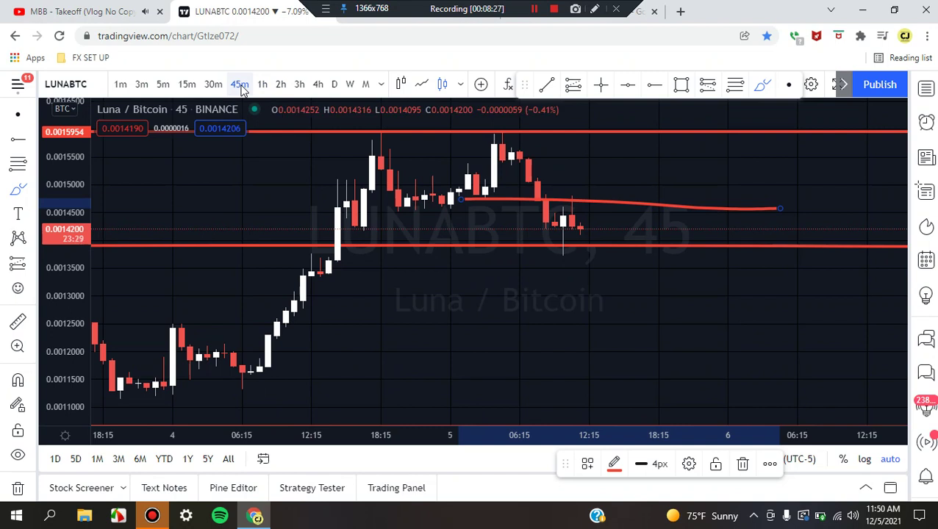
left_click(213, 84)
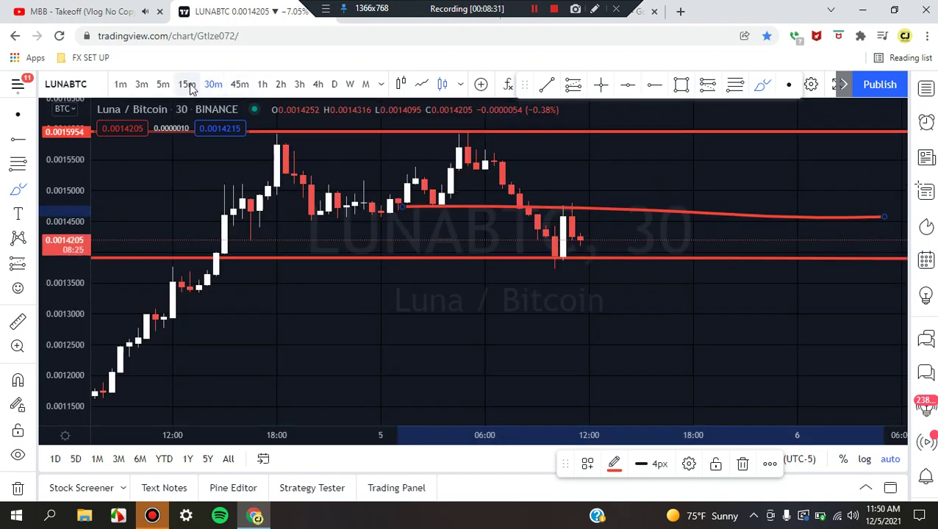
left_click(187, 84)
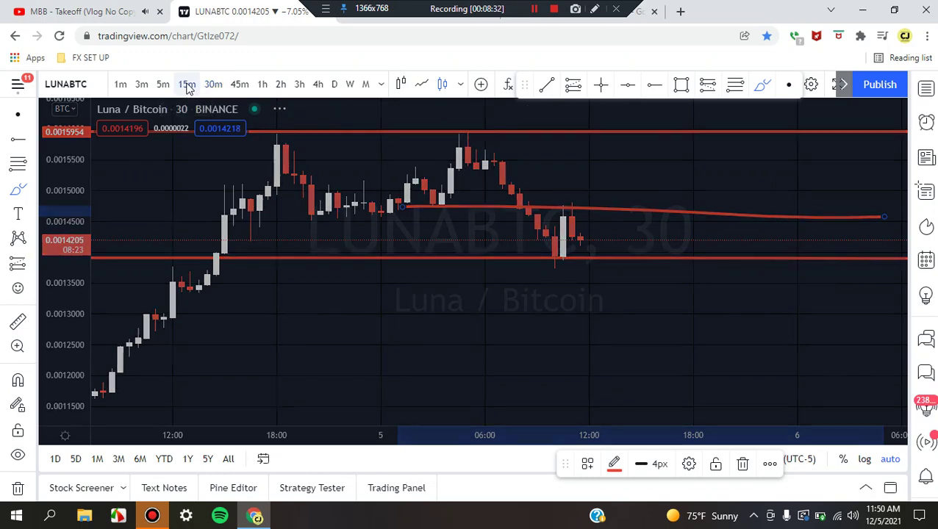
scroll(434, 250, "up", 2)
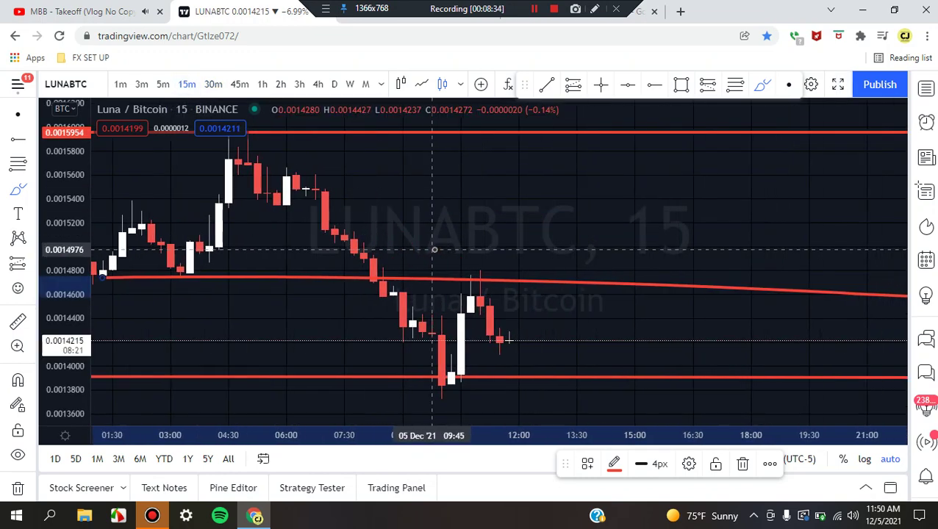
scroll(434, 250, "down", 1)
mouse_move(409, 295)
left_mouse_down()
mouse_move(421, 265)
mouse_move(515, 378)
left_mouse_up()
key("Delete")
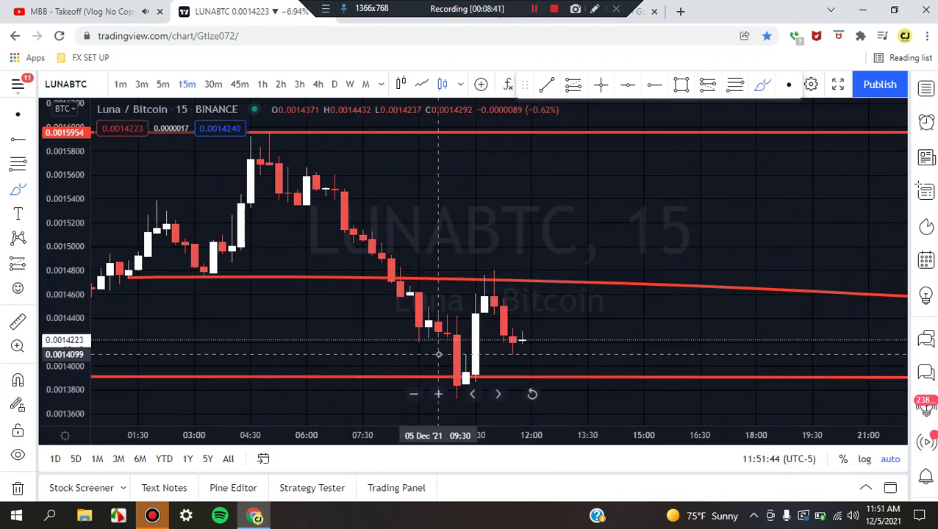
mouse_move(401, 276)
left_mouse_down()
mouse_move(455, 382)
mouse_move(486, 284)
mouse_move(519, 343)
left_mouse_up()
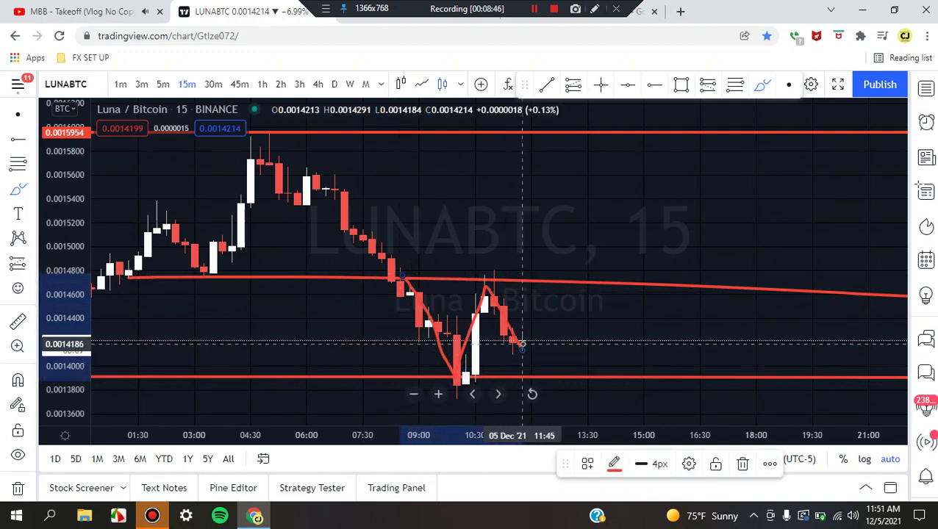
mouse_move(521, 345)
left_mouse_down()
mouse_move(546, 246)
mouse_move(572, 273)
mouse_move(588, 269)
mouse_move(607, 229)
left_mouse_up()
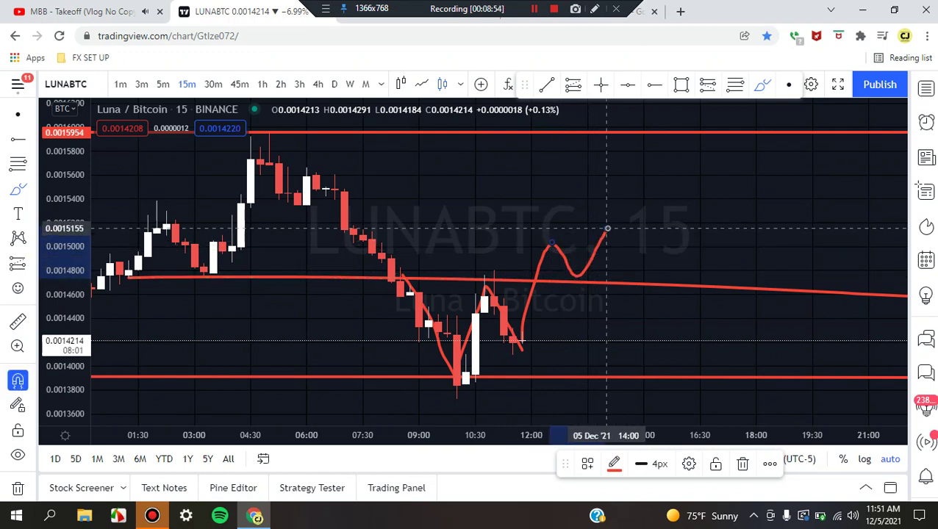
key("ctrl+z")
key("ctrl+z")
key("ctrl+z")
key("ctrl+z")
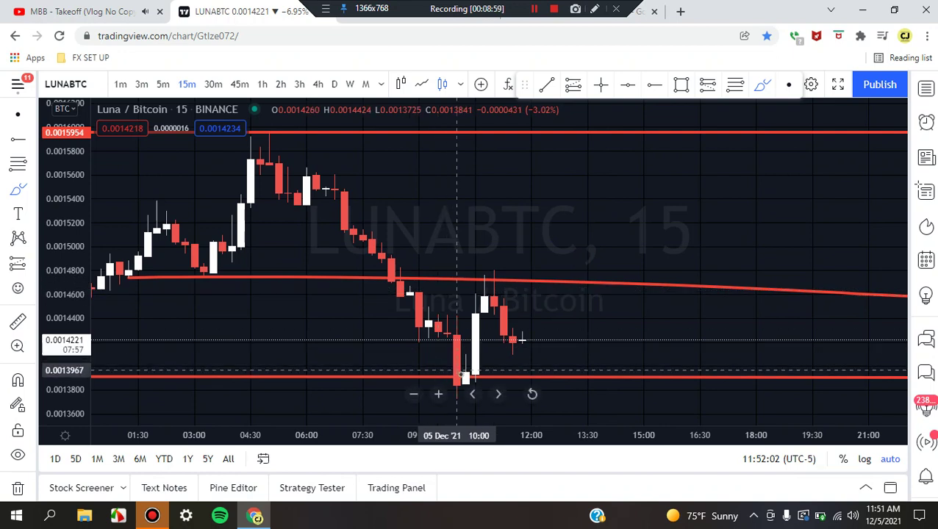
mouse_move(457, 380)
left_mouse_down()
mouse_move(483, 269)
mouse_move(537, 392)
mouse_move(559, 323)
mouse_move(609, 463)
left_mouse_up()
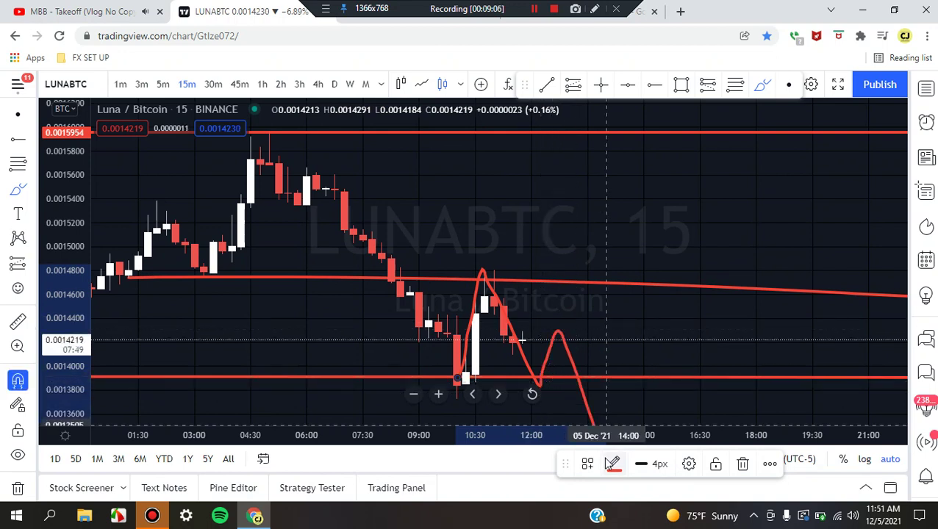
key("ctrl+z")
mouse_move(473, 378)
left_mouse_down()
mouse_move(486, 304)
mouse_move(542, 397)
left_mouse_up()
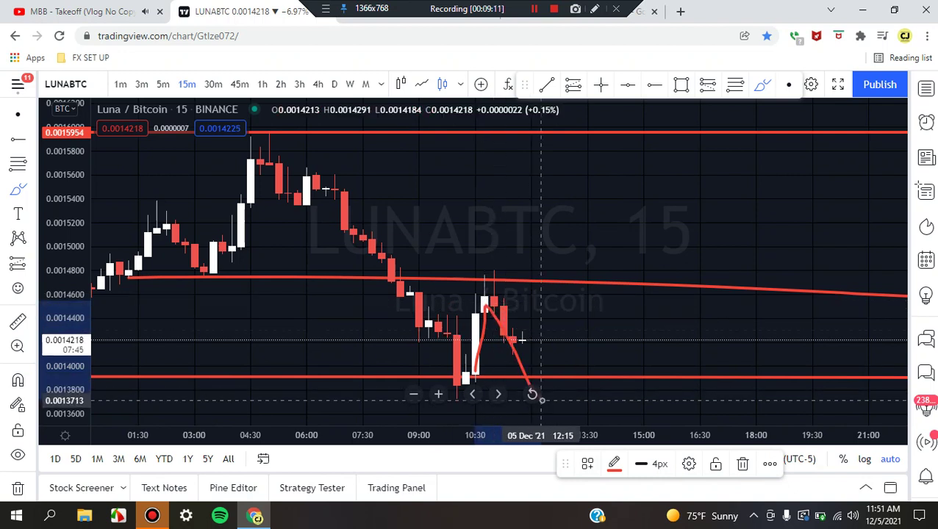
key("ctrl+z")
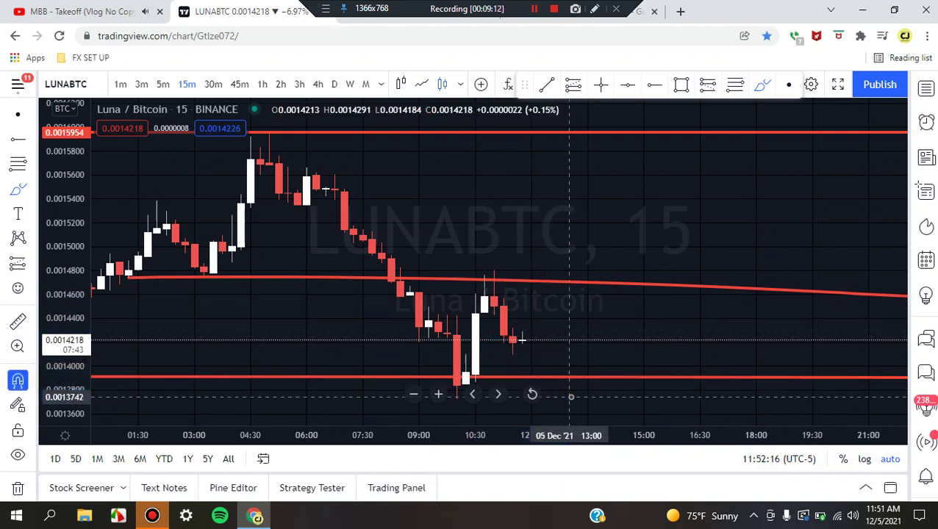
mouse_move(398, 282)
left_mouse_down()
mouse_move(456, 367)
mouse_move(487, 297)
mouse_move(524, 362)
mouse_move(542, 329)
mouse_move(577, 352)
mouse_move(633, 280)
mouse_move(680, 351)
mouse_move(728, 282)
mouse_move(754, 316)
left_mouse_up()
key("ctrl+z")
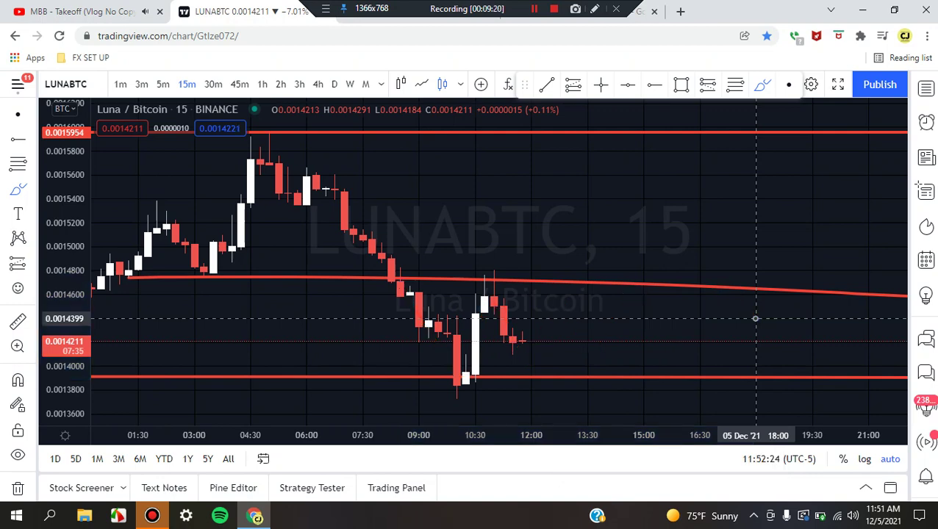
- On 5-minute candles, sketch and delete dip and rally projection scribbles
left_click(162, 84)
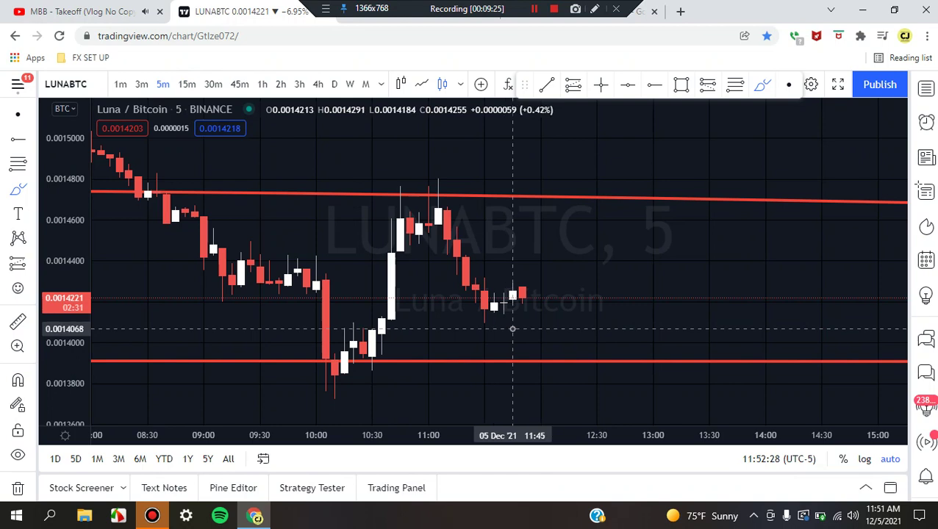
mouse_move(466, 307)
left_mouse_down()
mouse_move(505, 351)
mouse_move(597, 255)
mouse_move(623, 295)
left_mouse_up()
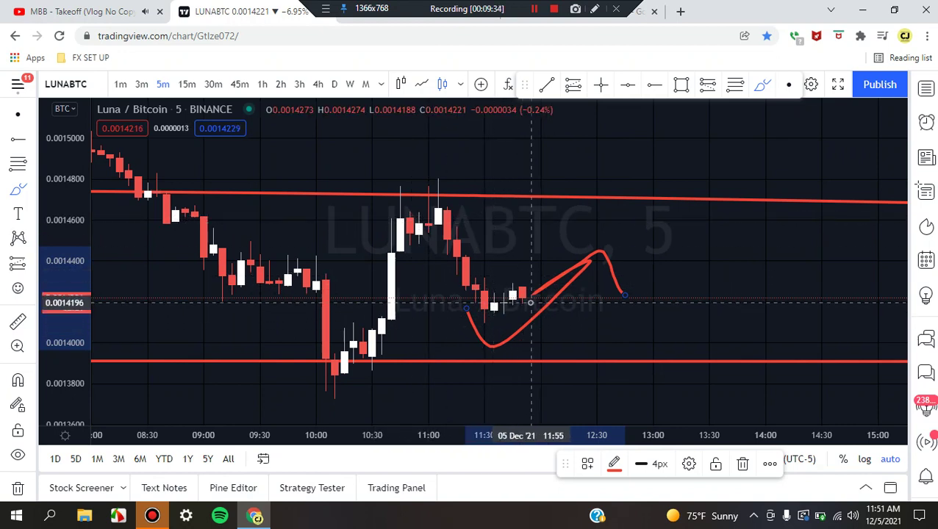
key("Delete")
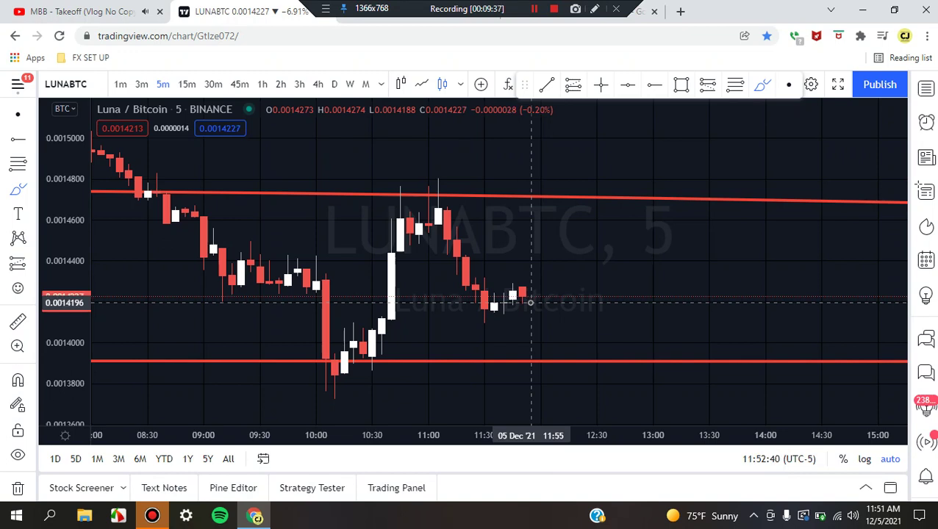
left_click_drag(461, 312, 568, 318)
left_click_drag(461, 276, 551, 281)
key("ctrl+z")
key("ctrl+z")
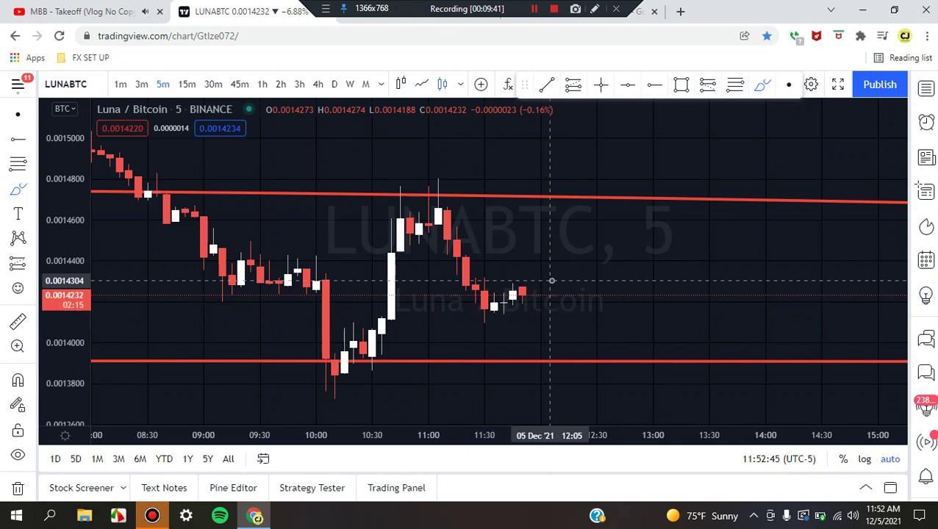
- Drop to 3-minute then 1-minute candles and switch to the Google Images 'forex pattern cheat sheet' results
left_click(142, 84)
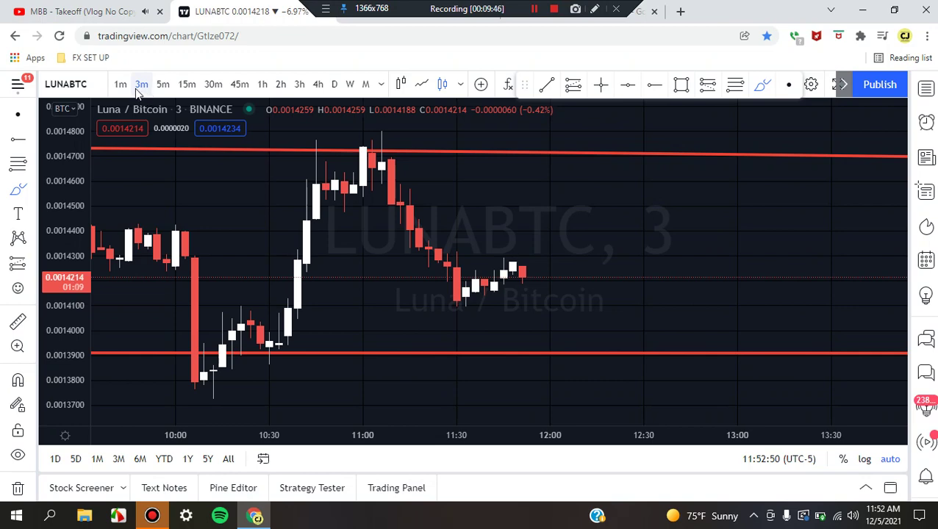
left_click(121, 84)
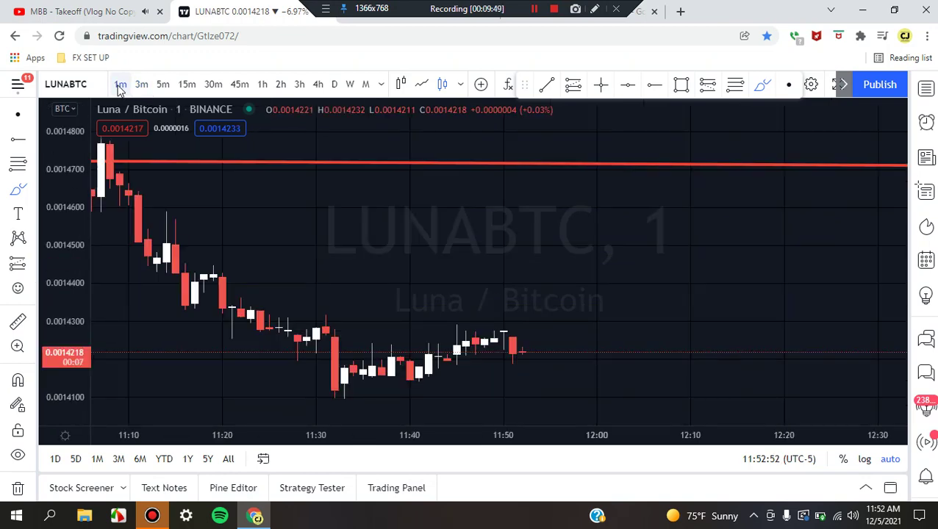
scroll(352, 251, "down", 2)
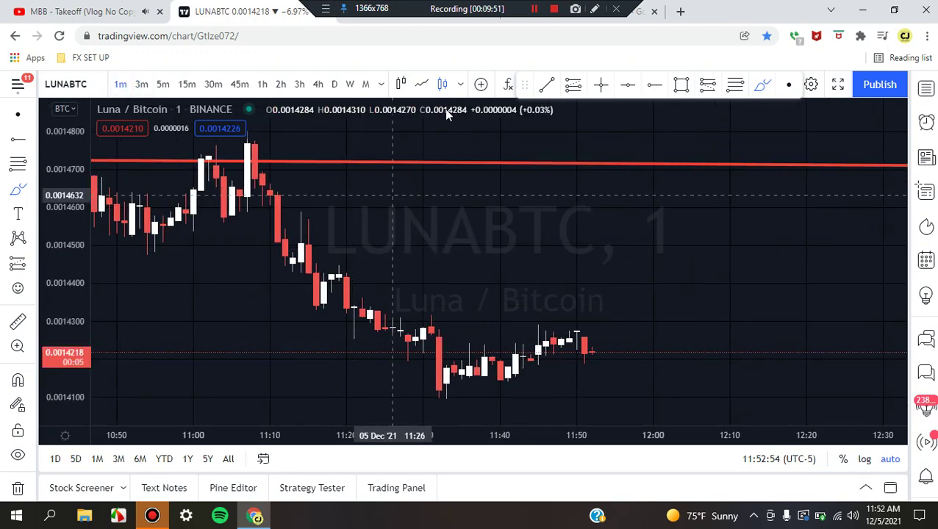
key("ctrl+Tab")
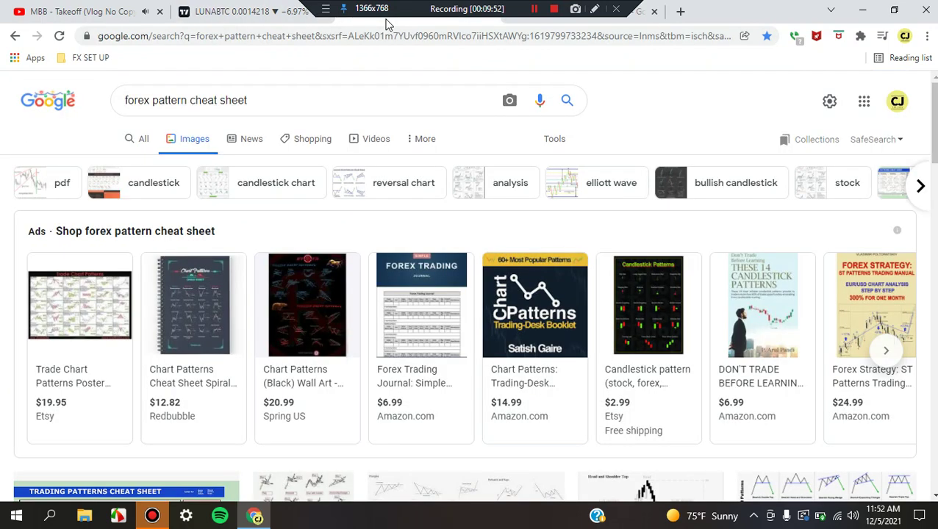